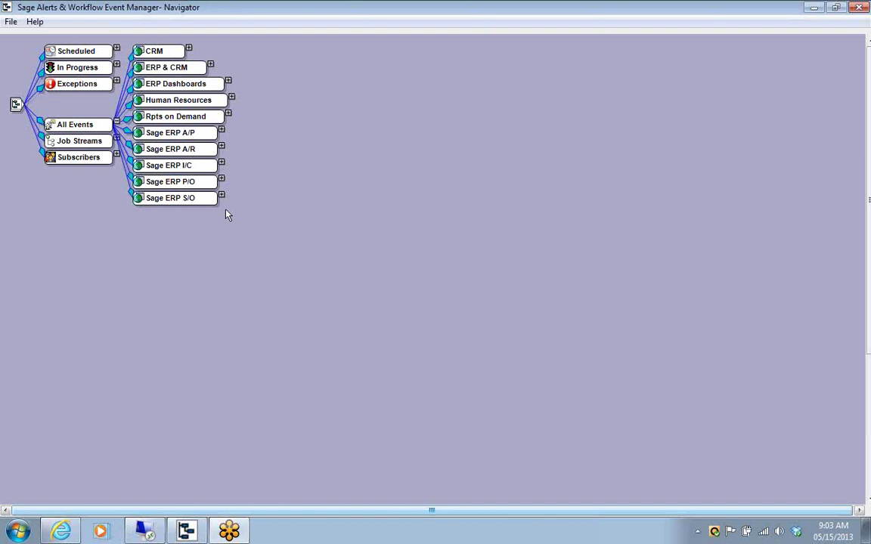
Open the query of the Invoices; Overdue event under Sage ERP A/R for editing.
{"action": "left_click", "coordinate": [221, 147]}
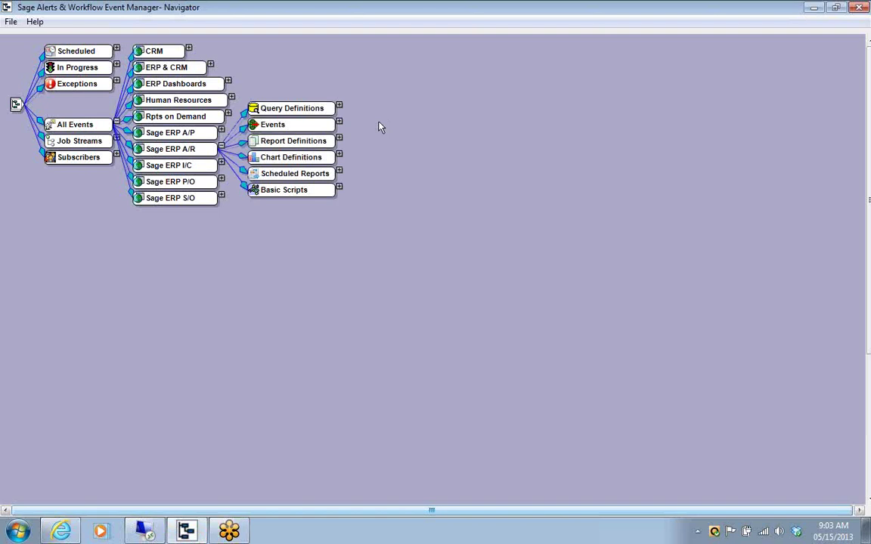
{"action": "left_click", "coordinate": [339, 122]}
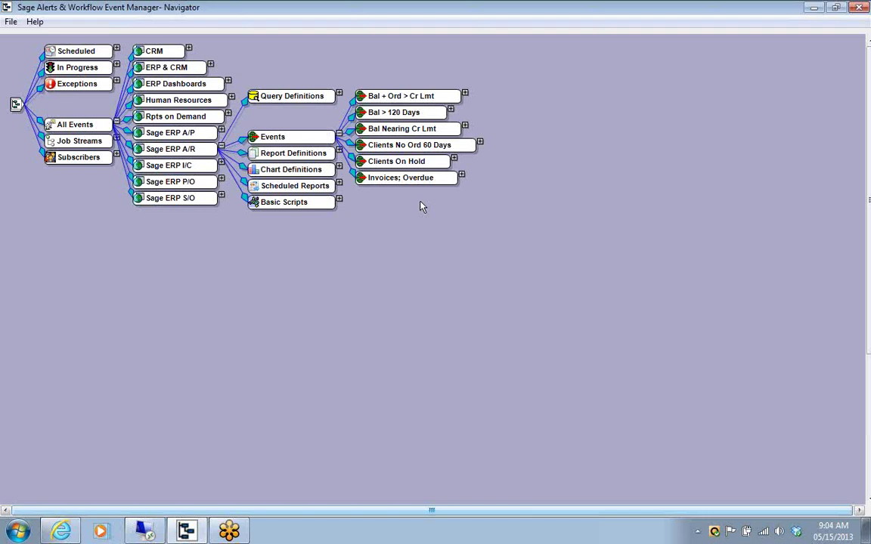
{"action": "left_click", "coordinate": [462, 176]}
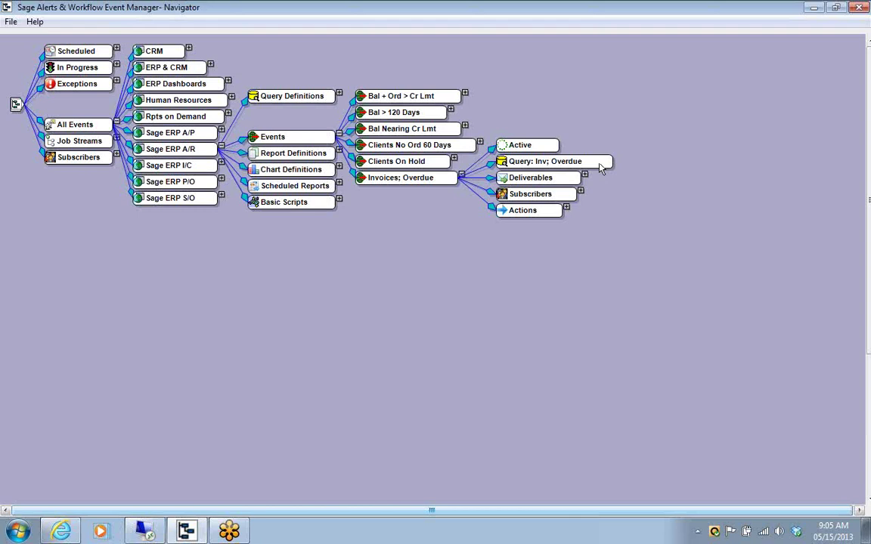
{"action": "right_click", "coordinate": [600, 166]}
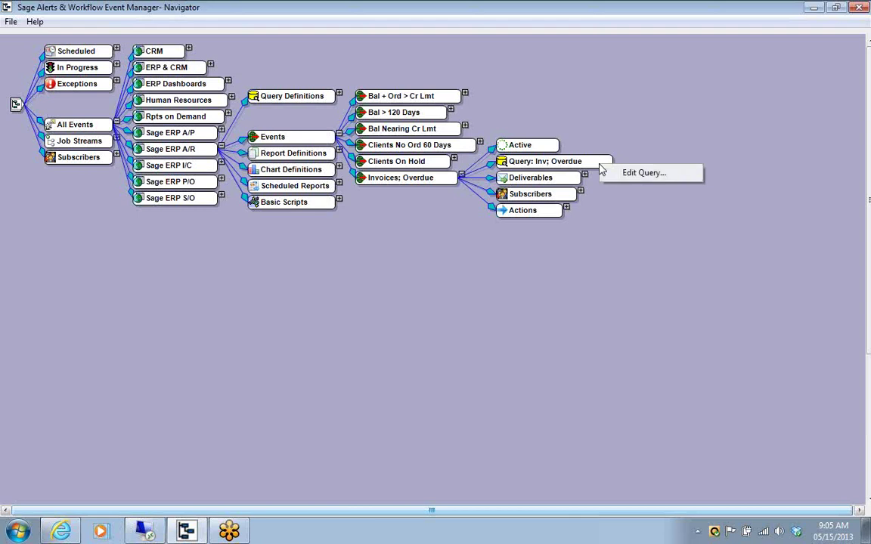
{"action": "left_click", "coordinate": [644, 173]}
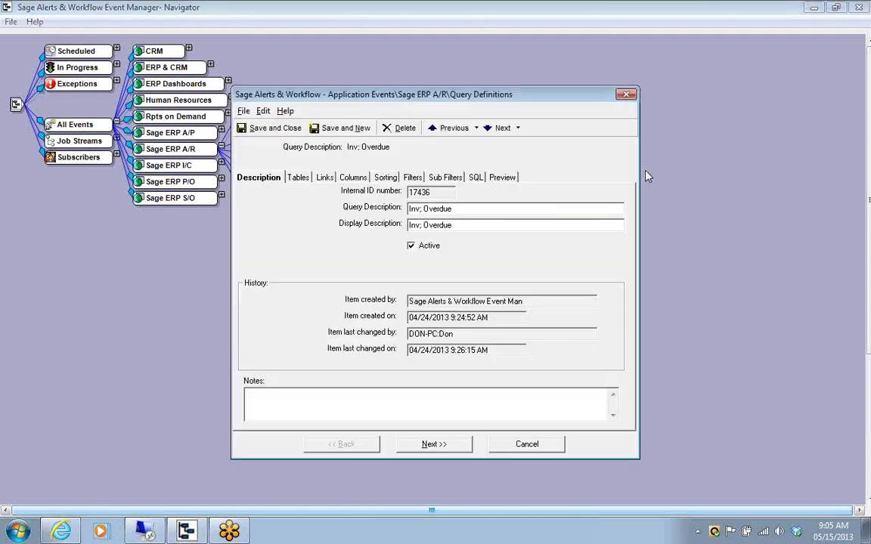
{"action": "left_click_drag", "start_coordinate": [560, 94], "coordinate": [398, 75]}
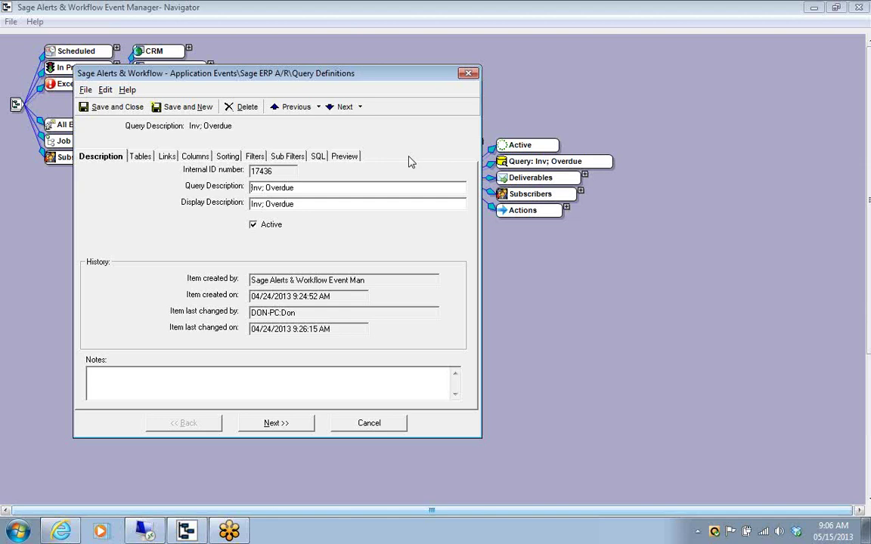
Review the available tables and the query's selected AR_Customer, AR_OpenInvoice and AR_Salesperson tables.
{"action": "left_click", "coordinate": [144, 157]}
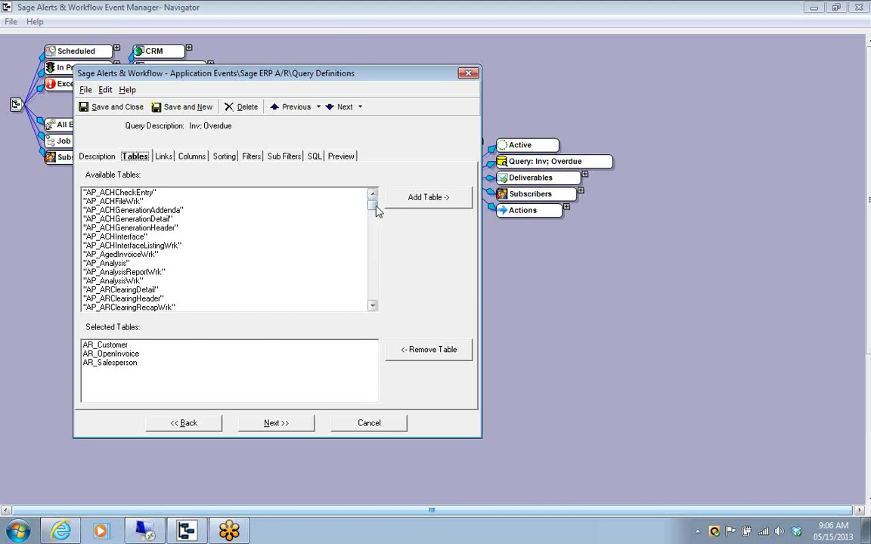
{"action": "mouse_move", "coordinate": [372, 211]}
{"action": "left_mouse_down"}
{"action": "mouse_move", "coordinate": [378, 240]}
{"action": "mouse_move", "coordinate": [378, 196]}
{"action": "left_mouse_up"}
{"action": "left_click", "coordinate": [125, 355]}
{"action": "left_click", "coordinate": [117, 348]}
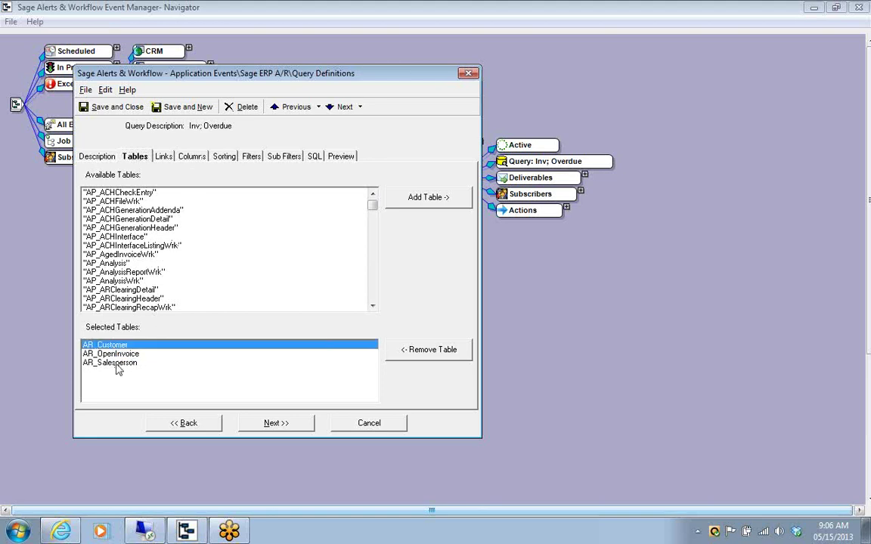
{"action": "left_click", "coordinate": [117, 364]}
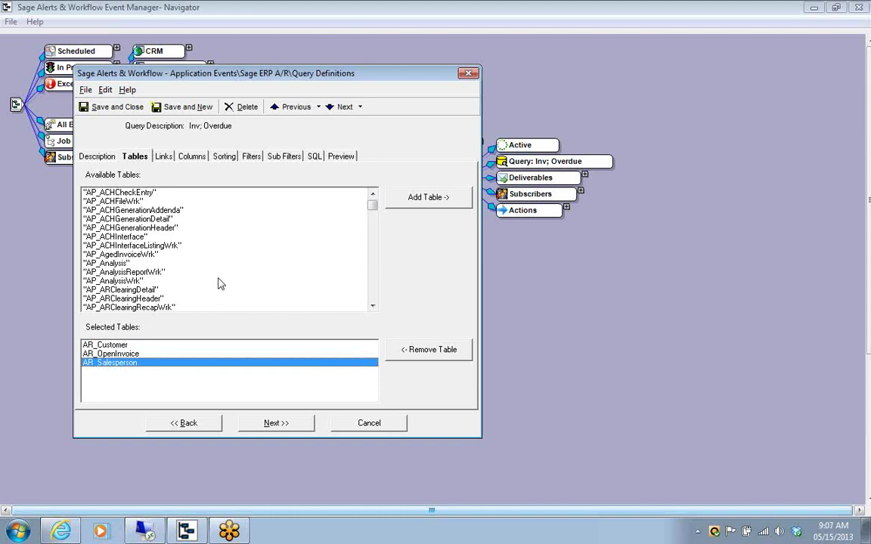
Examine the query's table links and the form for adding a table link, leaving it without adding one.
{"action": "left_click", "coordinate": [163, 157]}
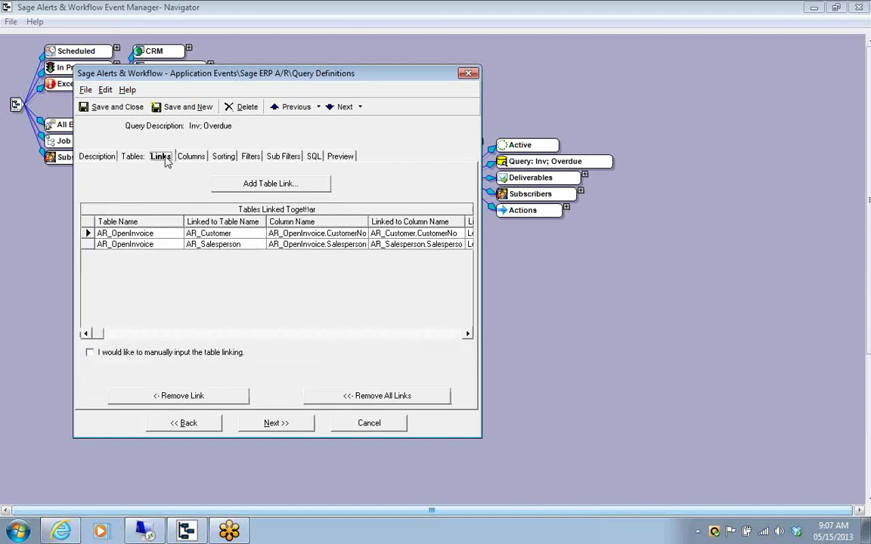
{"action": "left_click", "coordinate": [236, 188]}
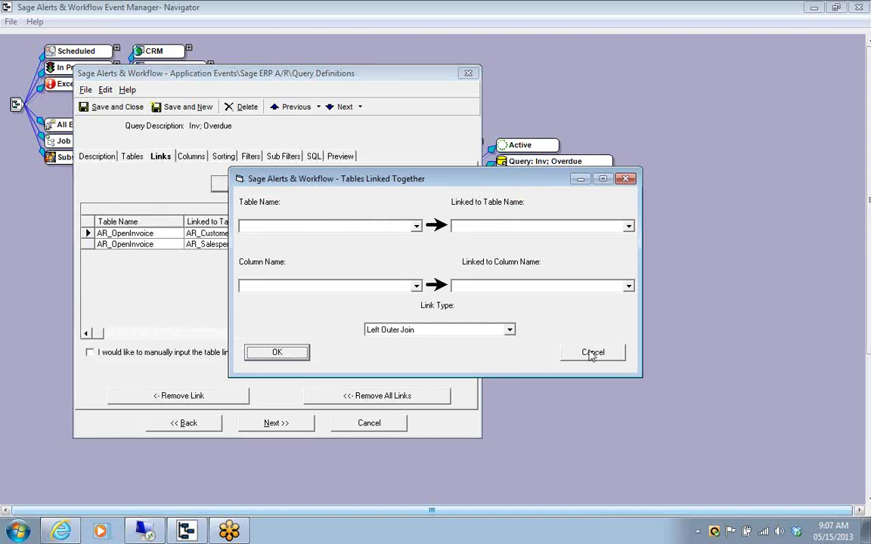
{"action": "left_click", "coordinate": [592, 354]}
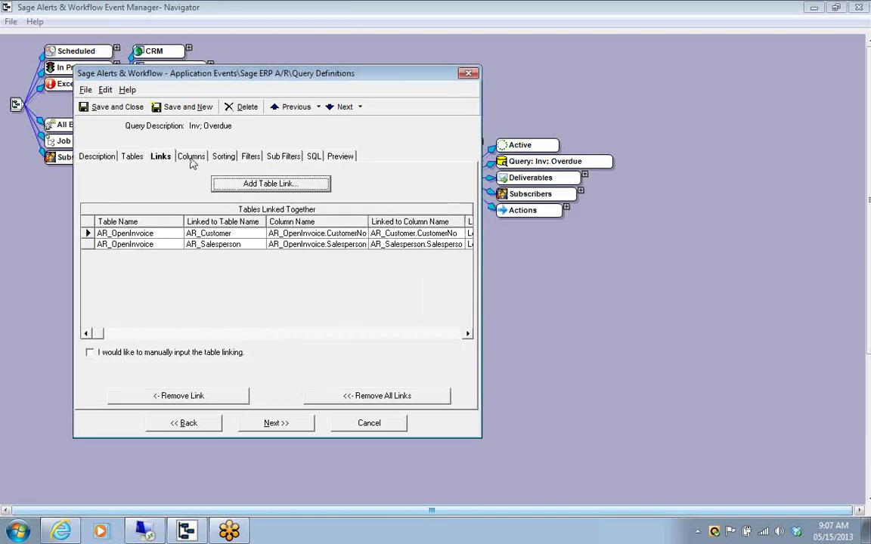
Review the query's selected columns, highlighting InvoiceNo, InvoiceDueDate and Balance from AR_OpenInvoice.
{"action": "left_click", "coordinate": [191, 160]}
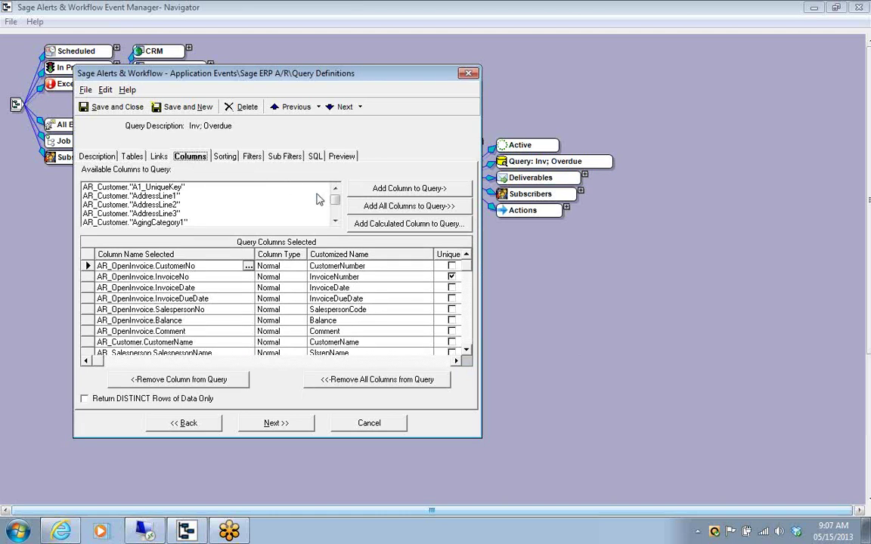
{"action": "mouse_move", "coordinate": [334, 203]}
{"action": "left_mouse_down"}
{"action": "mouse_move", "coordinate": [338, 211]}
{"action": "mouse_move", "coordinate": [334, 196]}
{"action": "left_mouse_up"}
{"action": "left_click", "coordinate": [86, 276]}
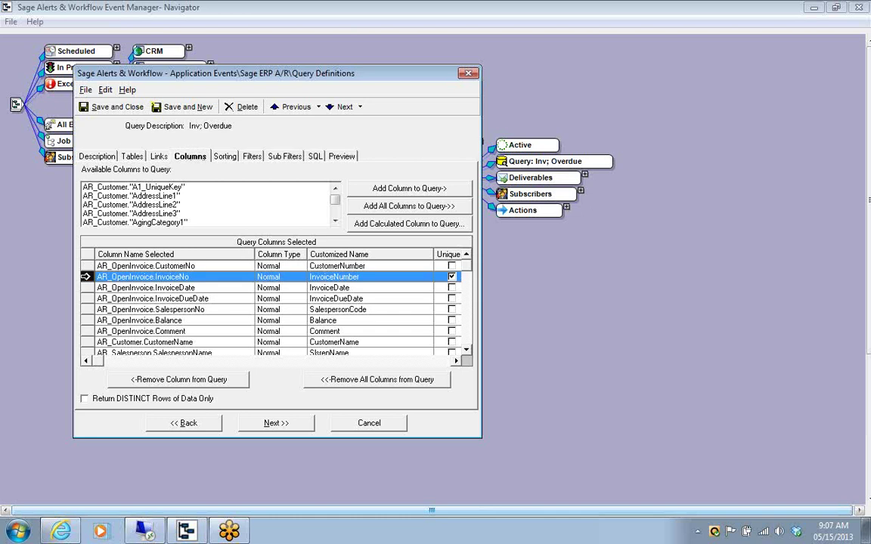
{"action": "left_click", "coordinate": [85, 298]}
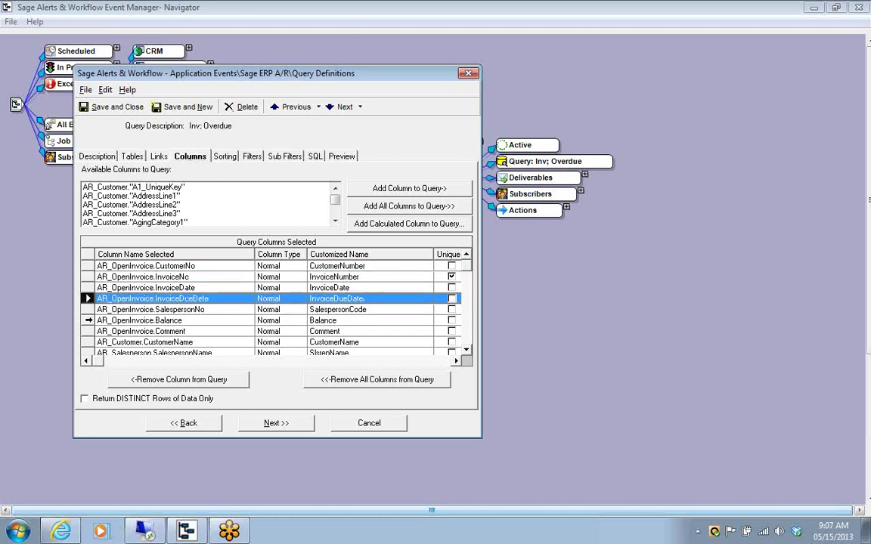
{"action": "left_click", "coordinate": [87, 321]}
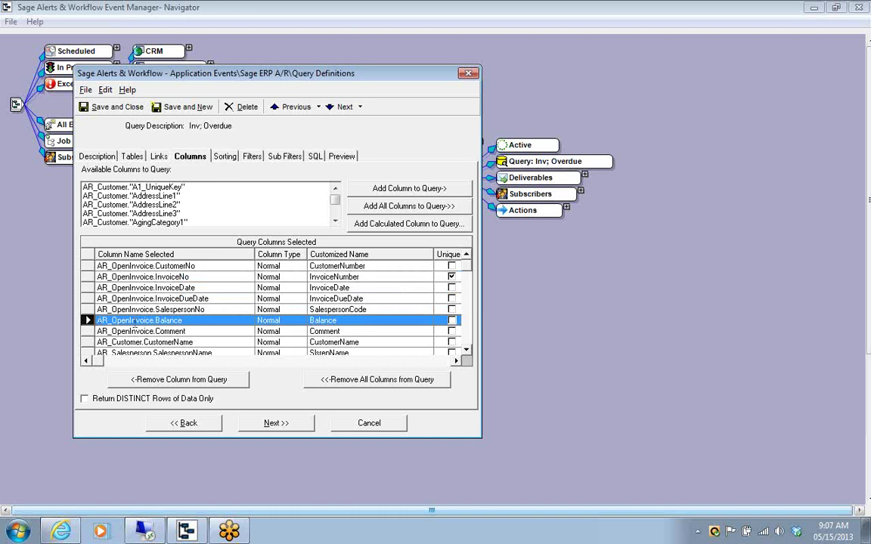
Check which column types are available for the AR_OpenInvoice.Balance column without choosing another one.
{"action": "left_click", "coordinate": [298, 320]}
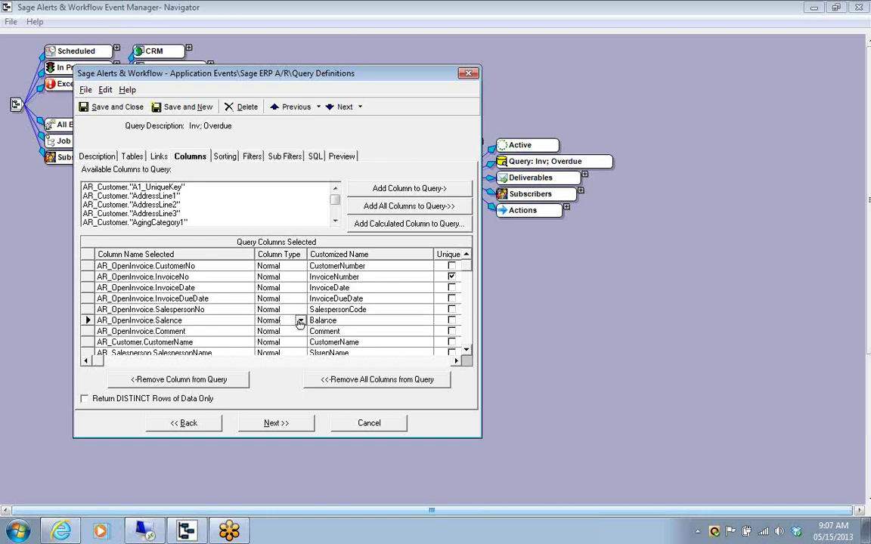
{"action": "left_click", "coordinate": [300, 320]}
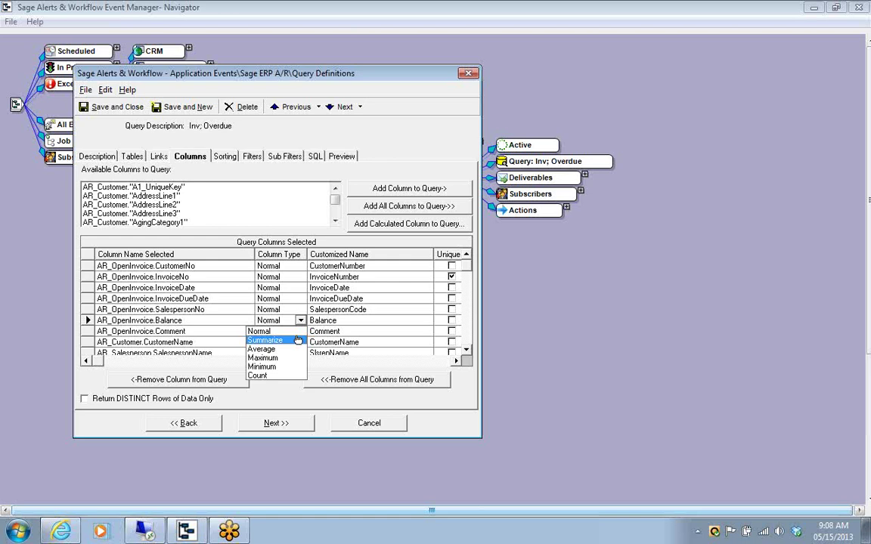
{"action": "left_click", "coordinate": [277, 396]}
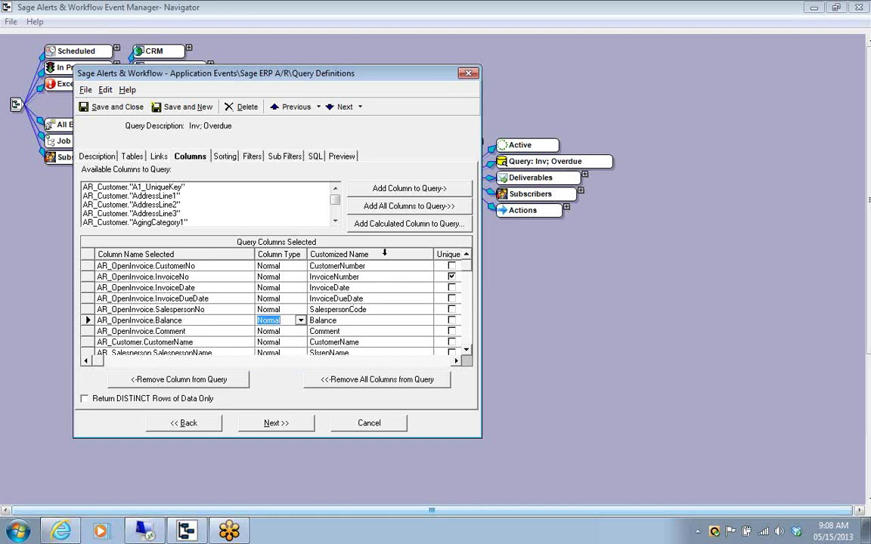
Browse the calculated column functions, highlighting DATEDIFF - Difference in Days between two dates, and leave without adding a calculated column.
{"action": "left_click", "coordinate": [383, 224]}
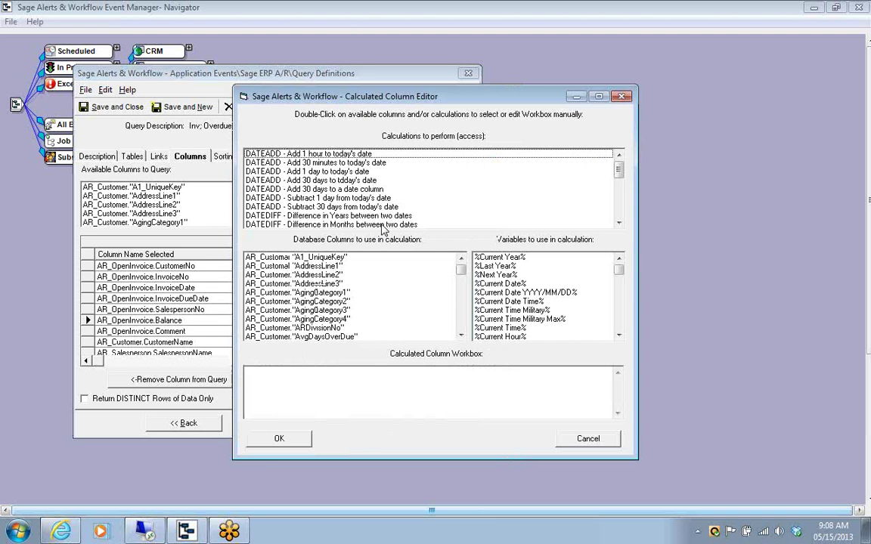
{"action": "left_click", "coordinate": [618, 225]}
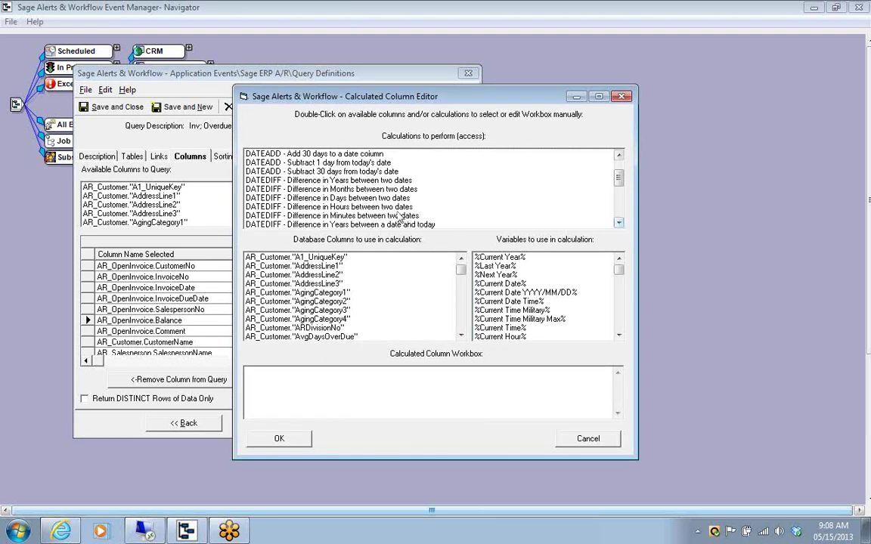
{"action": "left_click", "coordinate": [332, 206]}
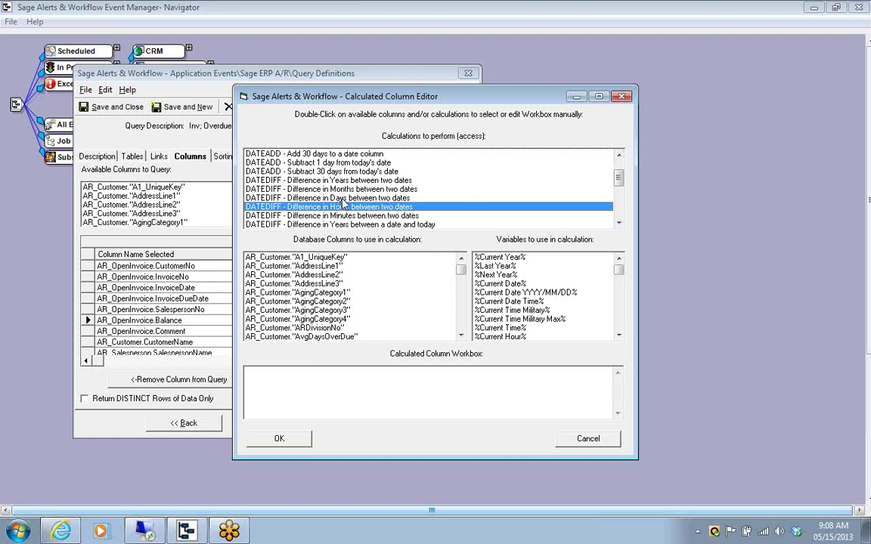
{"action": "left_click", "coordinate": [310, 197]}
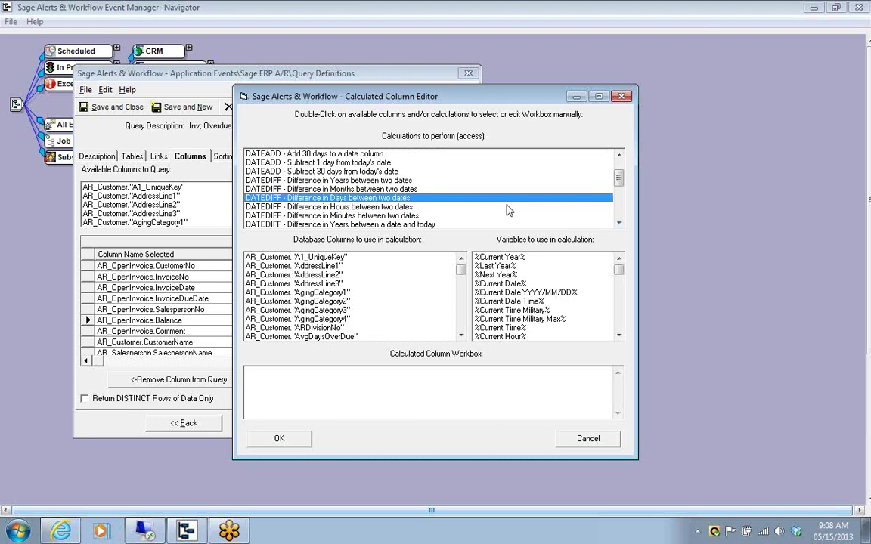
{"action": "left_click", "coordinate": [587, 439]}
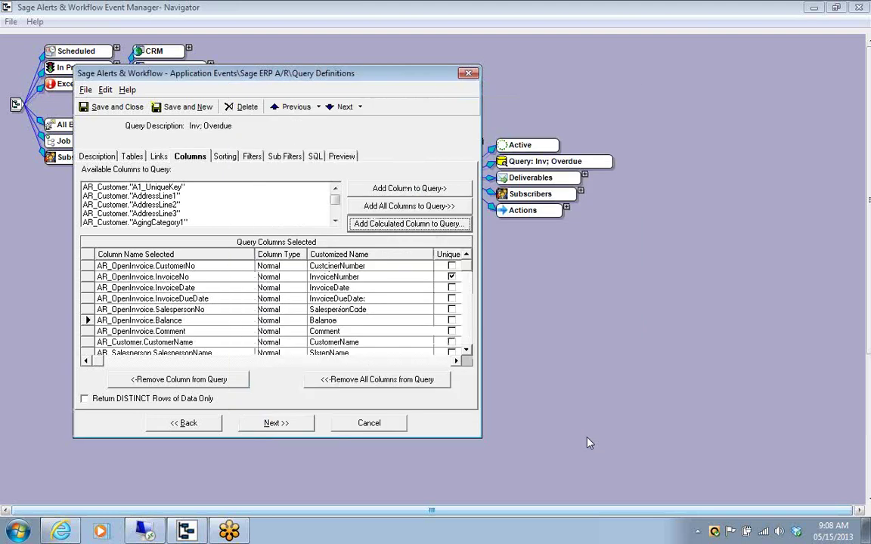
Review the query filters, widening the column names and checking the is/is not and operator options for InvoiceDueDate.
{"action": "left_click", "coordinate": [251, 157]}
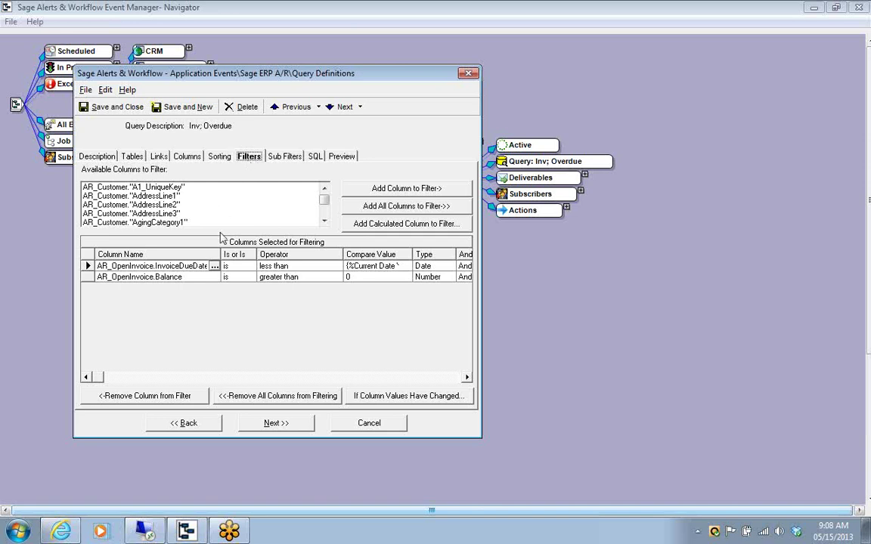
{"action": "left_click_drag", "start_coordinate": [221, 254], "coordinate": [82, 241]}
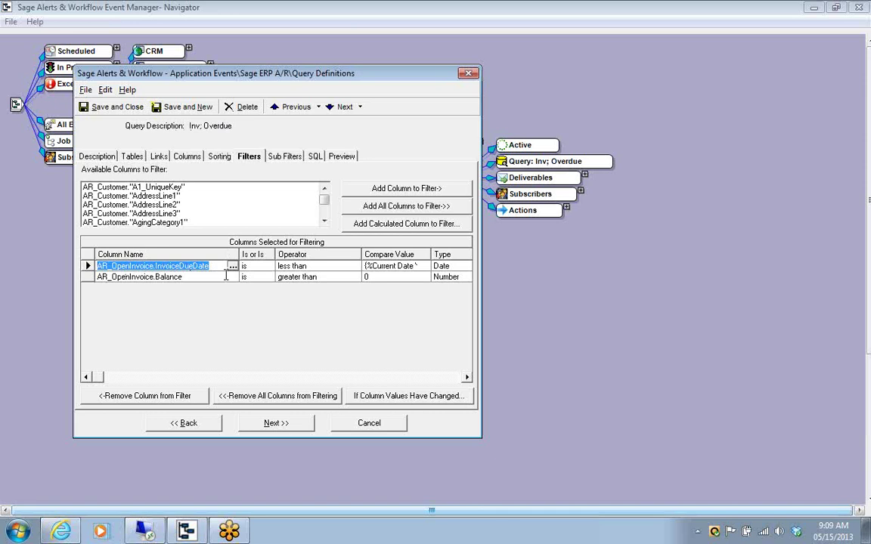
{"action": "left_click", "coordinate": [269, 268]}
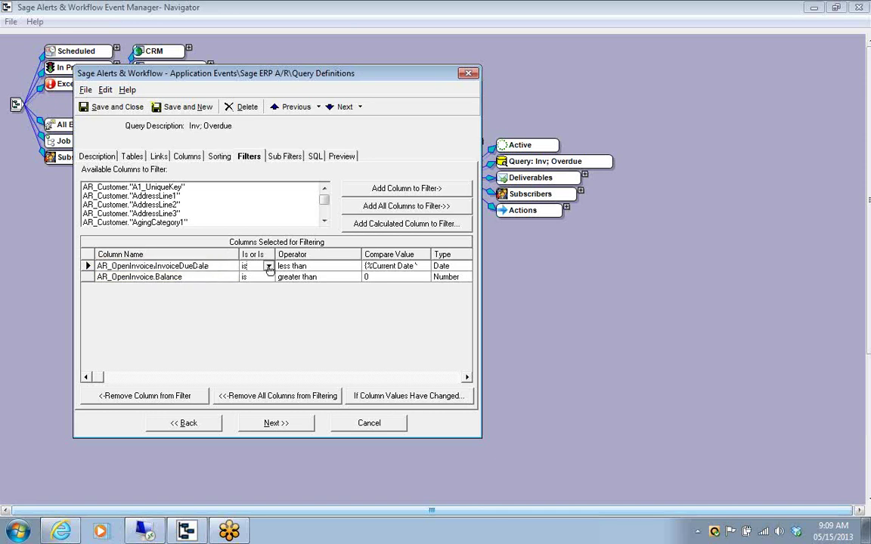
{"action": "left_click", "coordinate": [268, 267]}
{"action": "left_click", "coordinate": [242, 275]}
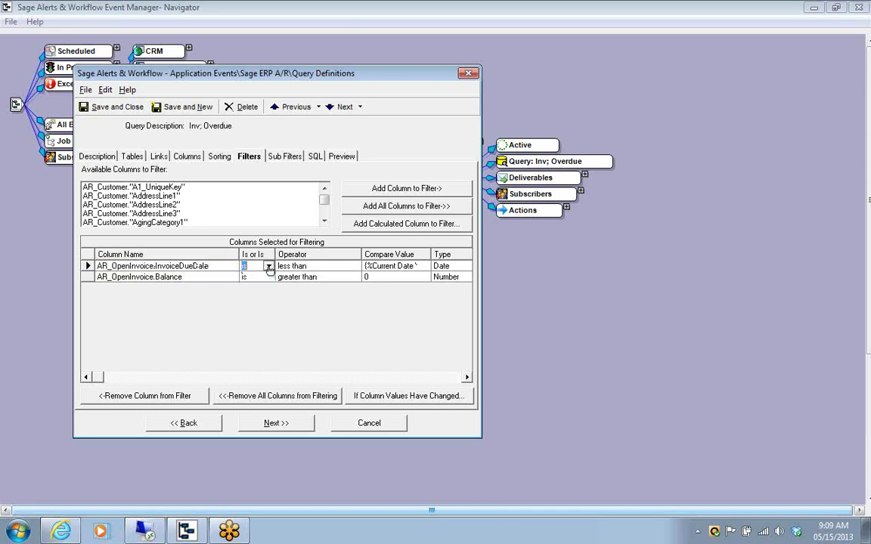
{"action": "left_click", "coordinate": [328, 265]}
{"action": "left_click", "coordinate": [355, 266]}
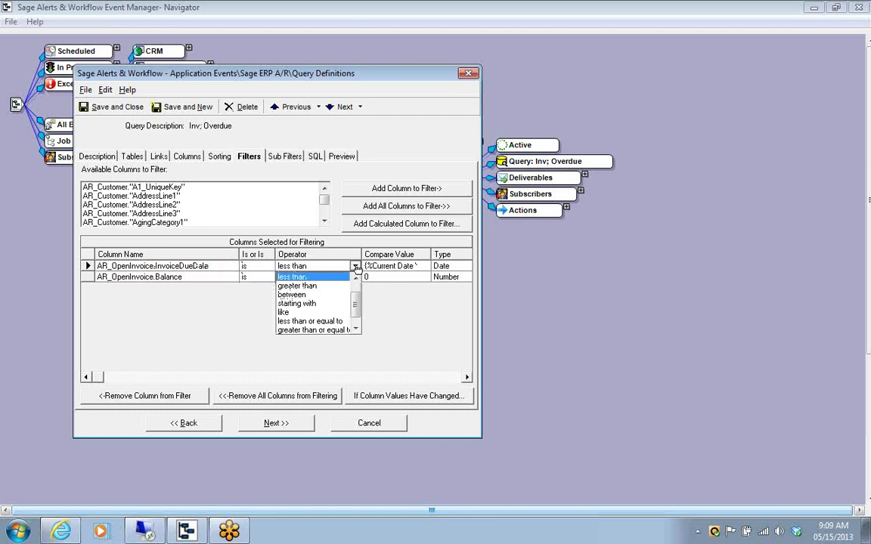
{"action": "left_click", "coordinate": [378, 306]}
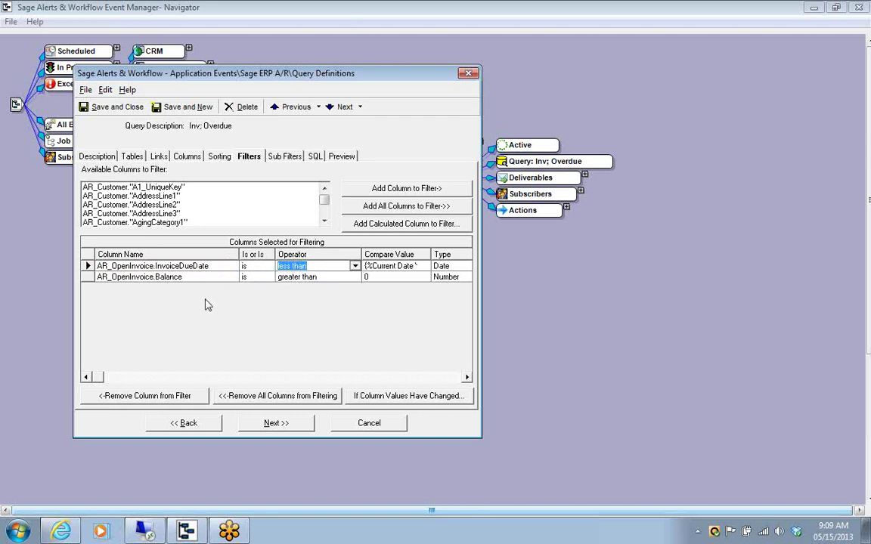
Examine the AR_OpenInvoice.Balance filter and its available comparison operators, keeping the operator as greater than.
{"action": "left_click", "coordinate": [195, 277]}
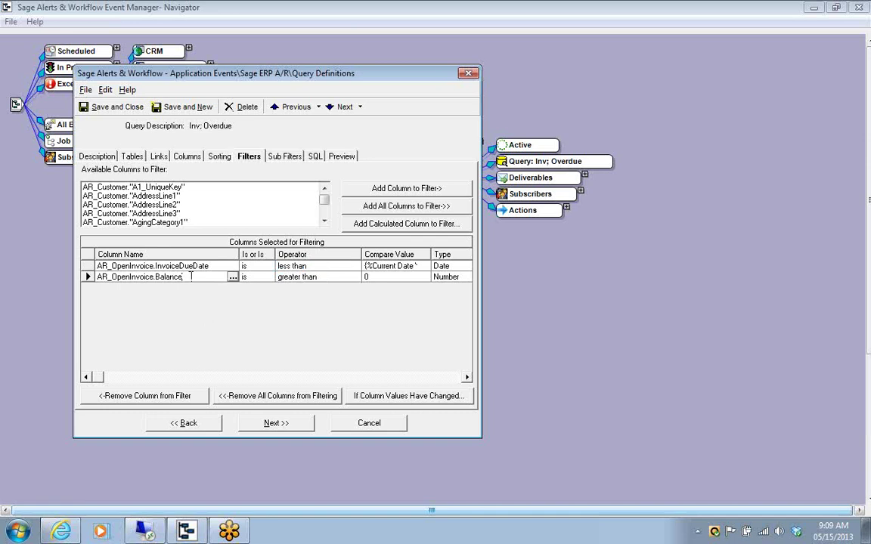
{"action": "left_click_drag", "start_coordinate": [195, 276], "coordinate": [99, 277]}
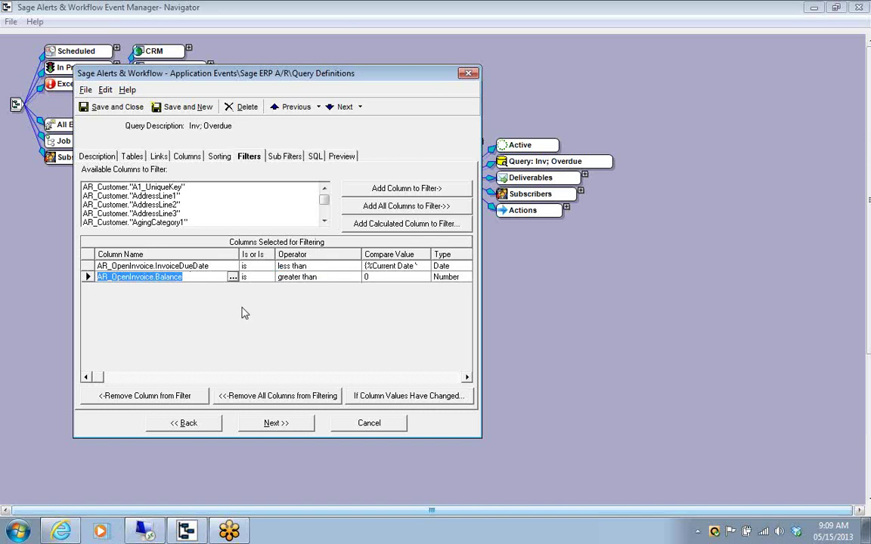
{"action": "left_click", "coordinate": [333, 277]}
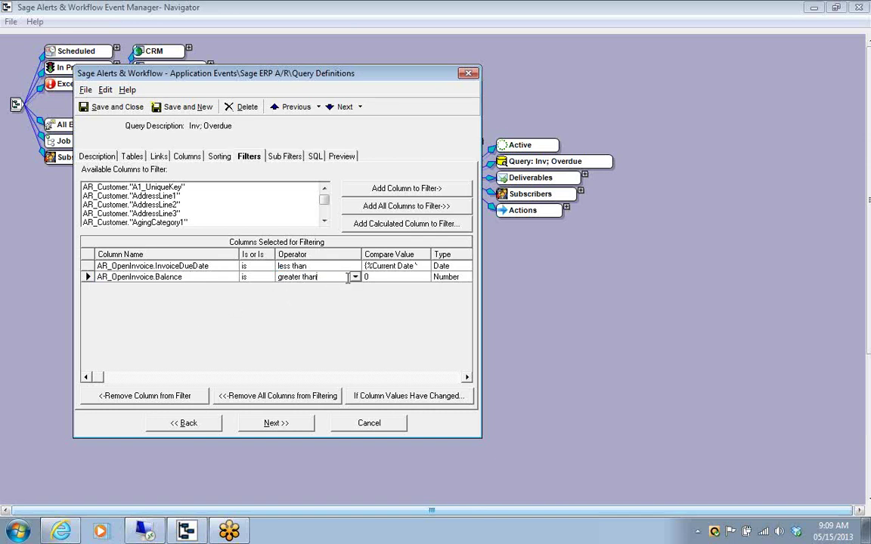
{"action": "left_click", "coordinate": [355, 276]}
{"action": "scroll", "coordinate": [359, 322], "scroll_direction": "up", "scroll_amount": 1}
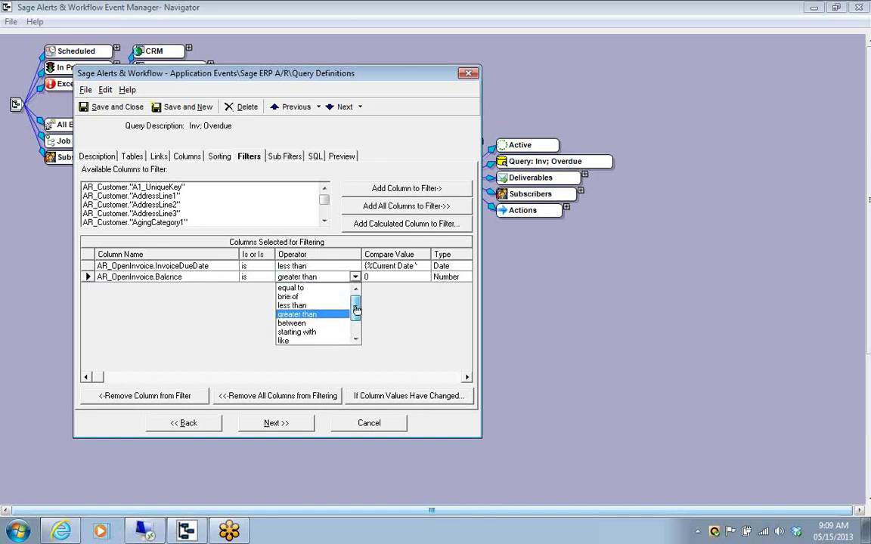
{"action": "left_click", "coordinate": [389, 319]}
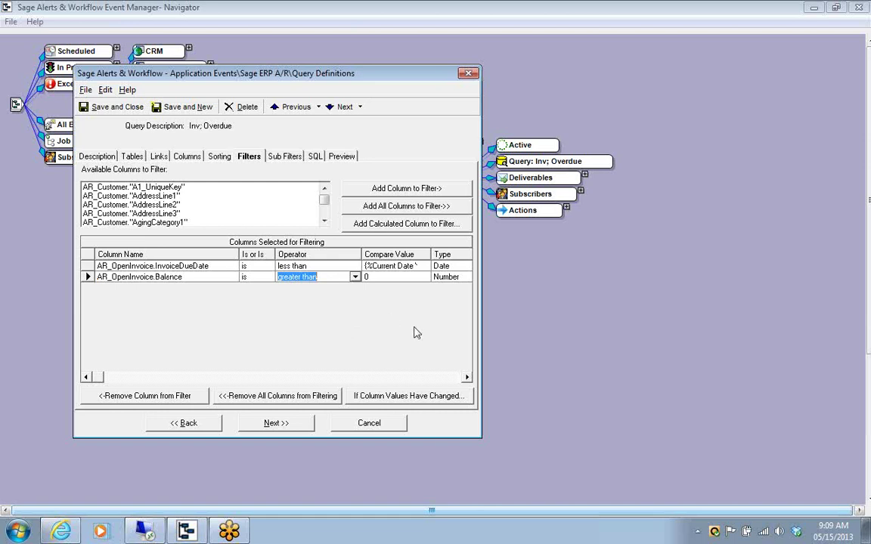
Check the And/Or options joining the InvoiceDueDate filter to the next condition, keeping And.
{"action": "left_click", "coordinate": [466, 377]}
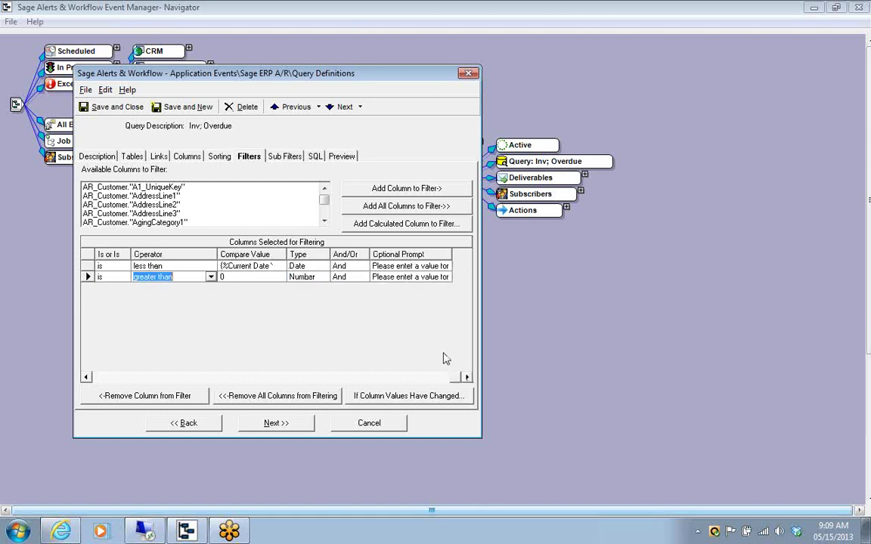
{"action": "left_click", "coordinate": [362, 267]}
{"action": "left_click", "coordinate": [363, 268]}
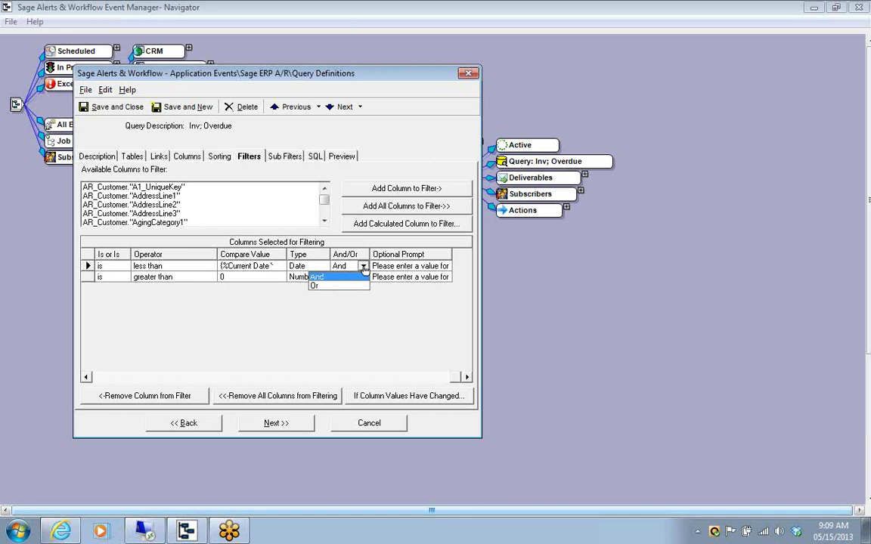
{"action": "left_click", "coordinate": [293, 316]}
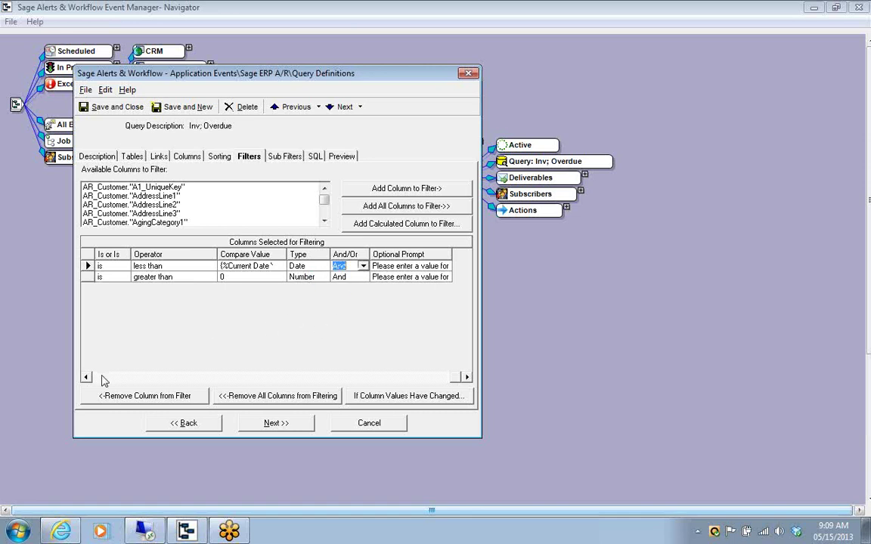
{"action": "scroll", "coordinate": [95, 340], "scroll_direction": "left", "scroll_amount": 3}
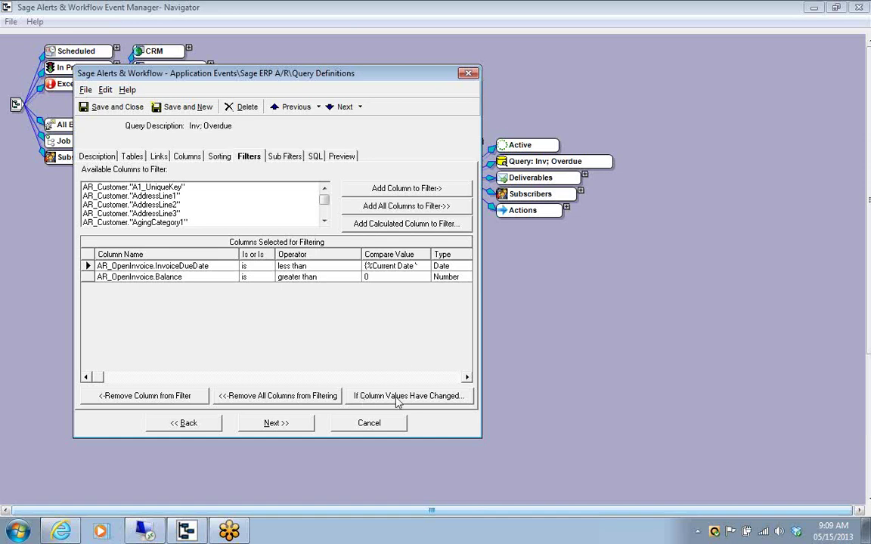
Try adding AR_OpenInvoice.InvoiceDueDate to the columns checked for changed values, and leave without applying it.
{"action": "left_click", "coordinate": [423, 396]}
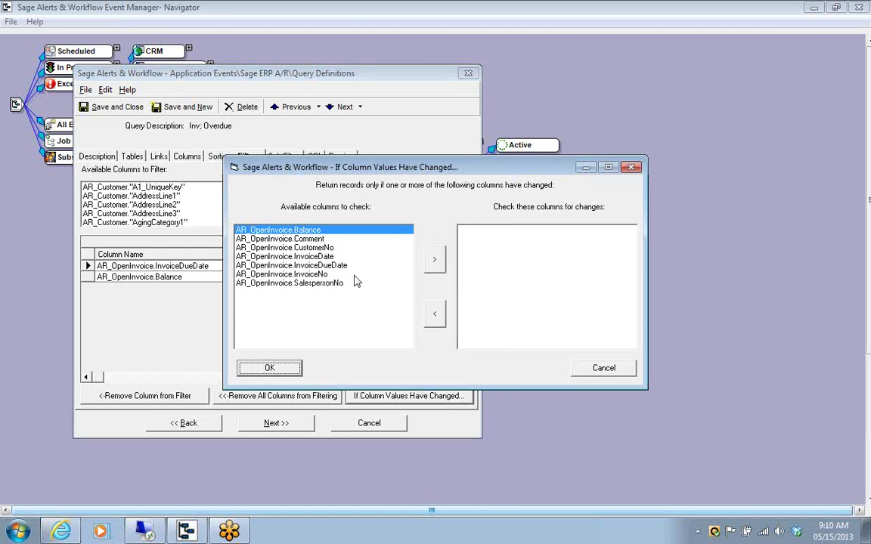
{"action": "left_click", "coordinate": [334, 266]}
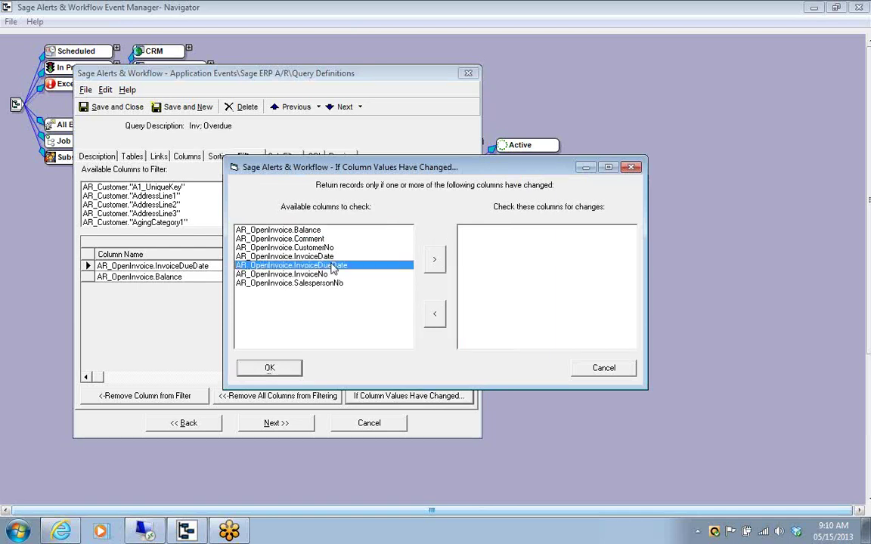
{"action": "left_click", "coordinate": [434, 260]}
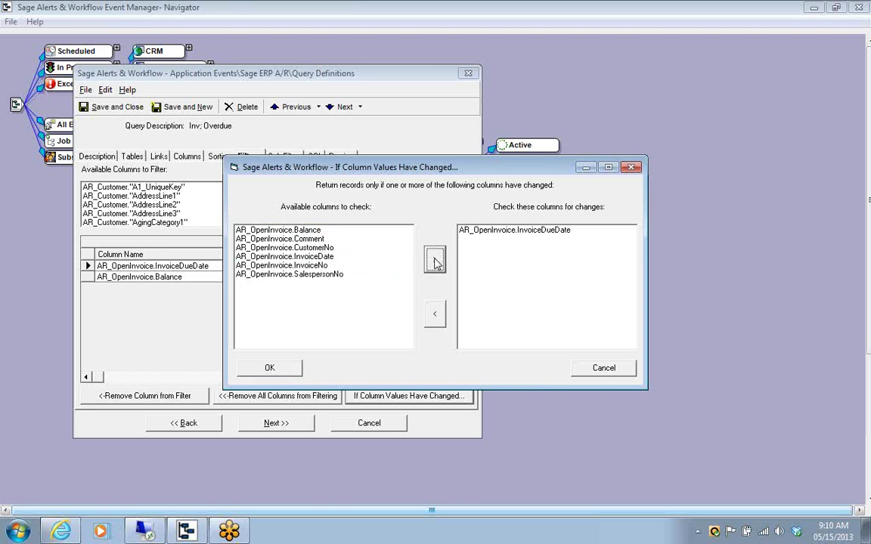
{"action": "left_click", "coordinate": [601, 369]}
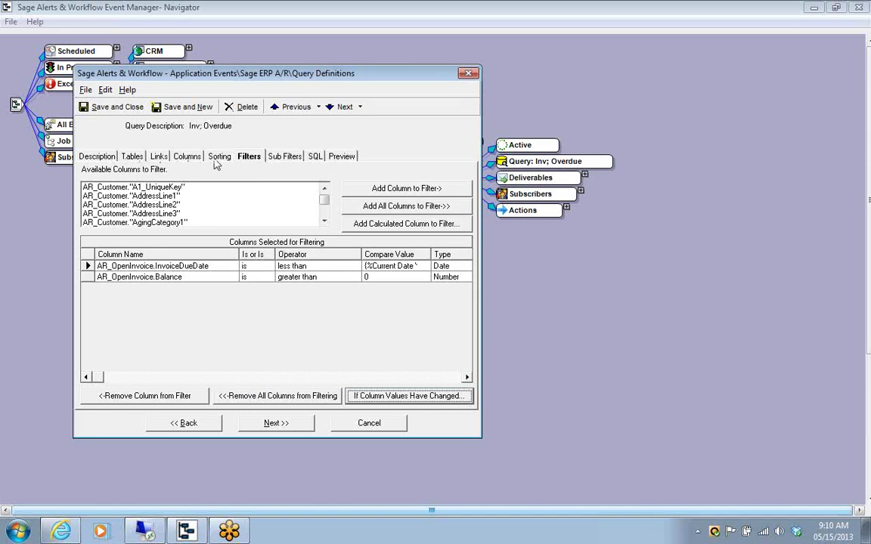
Review the query's SQL statement and preview its records with a wider InvoiceDueDate column, closing the query without saving changes.
{"action": "left_click", "coordinate": [314, 157]}
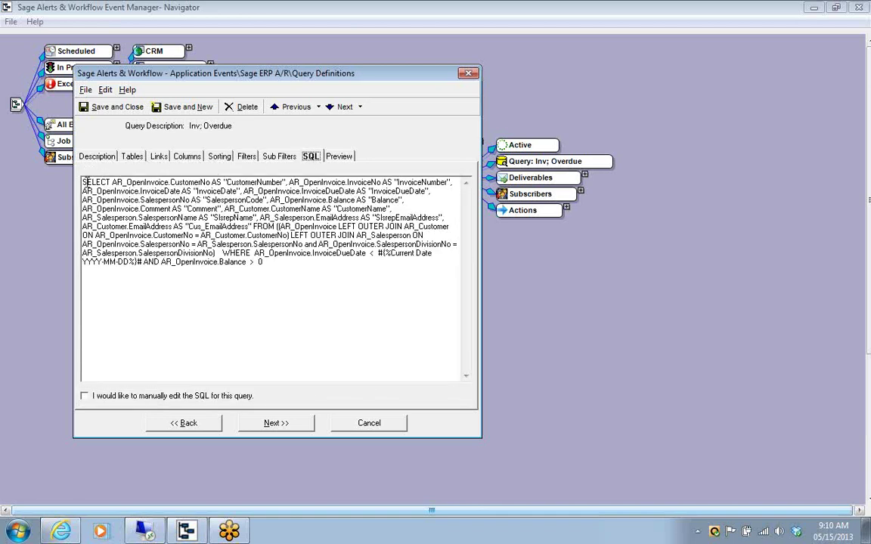
{"action": "left_click_drag", "start_coordinate": [83, 182], "coordinate": [298, 288]}
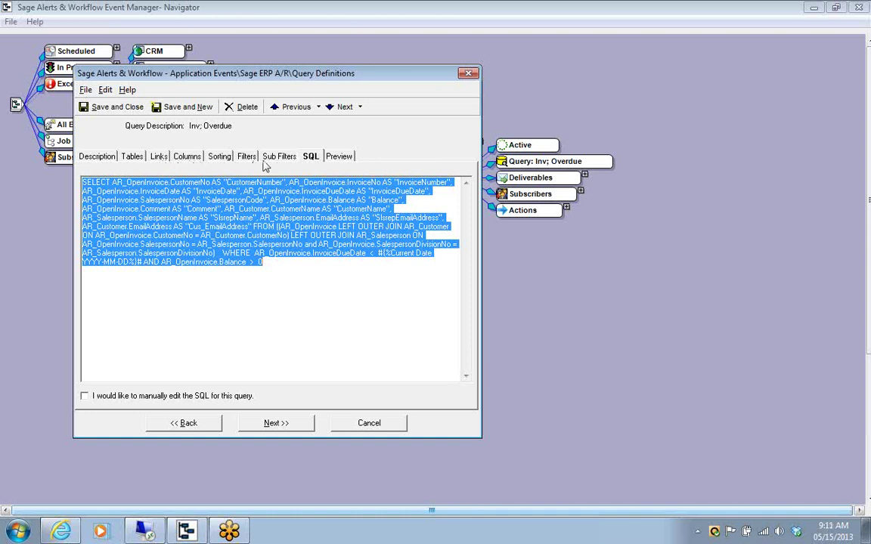
{"action": "left_click", "coordinate": [341, 161]}
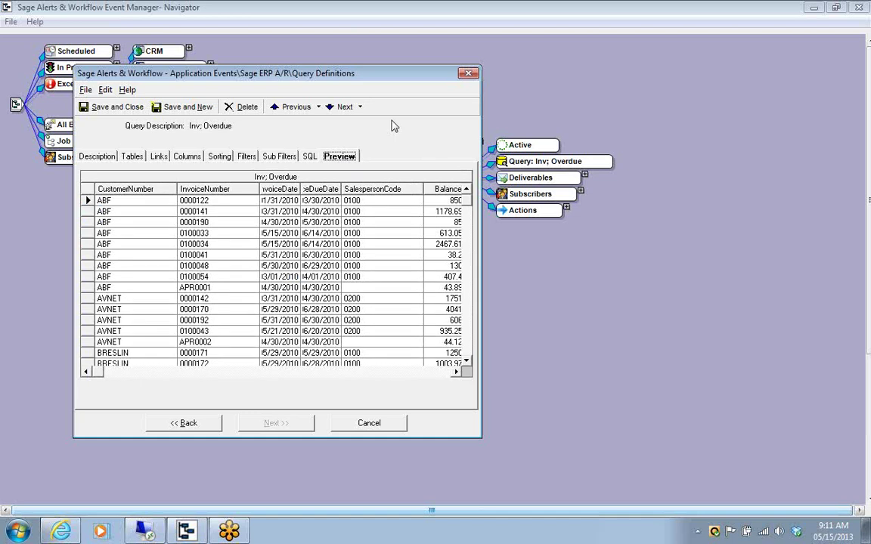
{"action": "left_click_drag", "start_coordinate": [340, 189], "coordinate": [368, 189]}
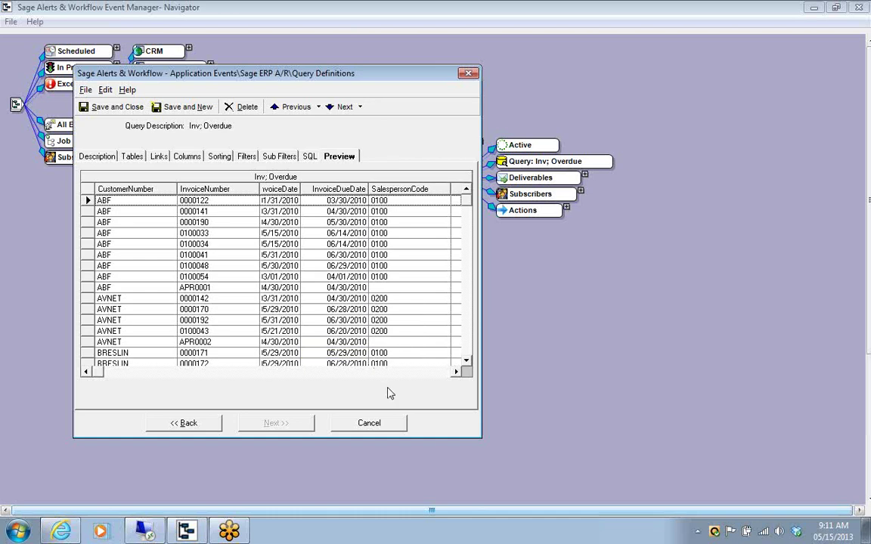
{"action": "left_click", "coordinate": [377, 425]}
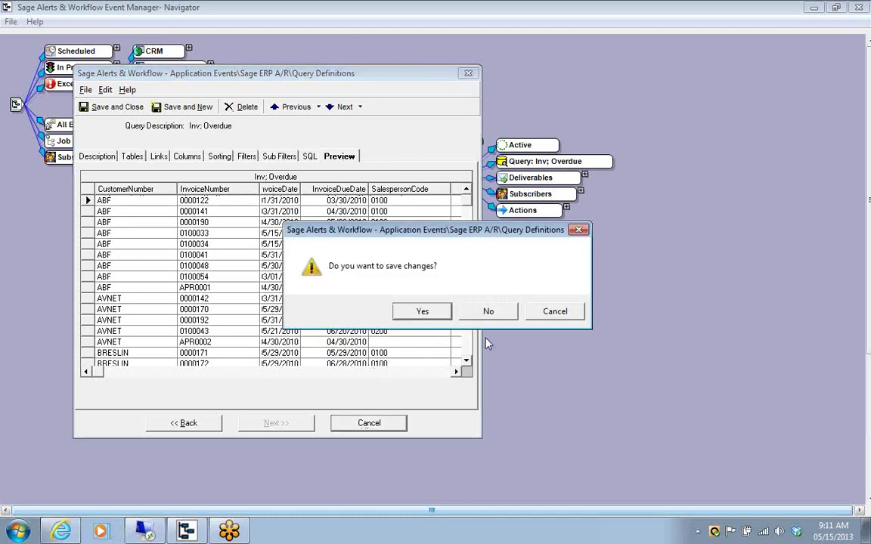
{"action": "left_click", "coordinate": [489, 311]}
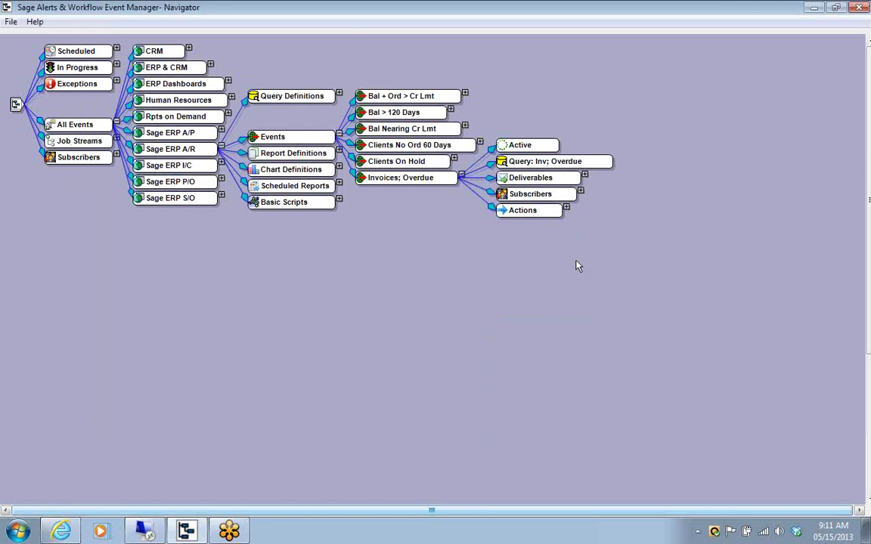
Examine the Invoices; Overdue event's email deliverable, including the available message values, subject and text, and close it without changes.
{"action": "left_click", "coordinate": [584, 176]}
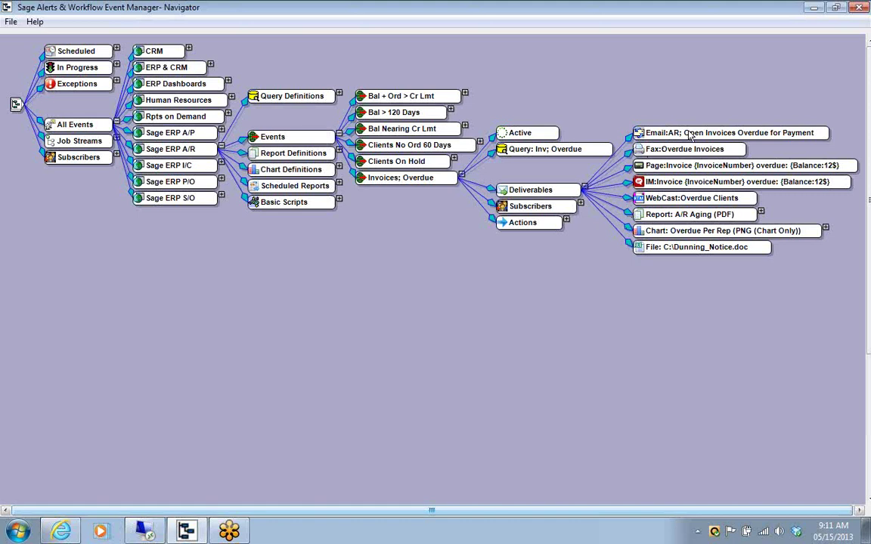
{"action": "mouse_move", "coordinate": [691, 134]}
{"action": "double_click", "coordinate": [689, 133]}
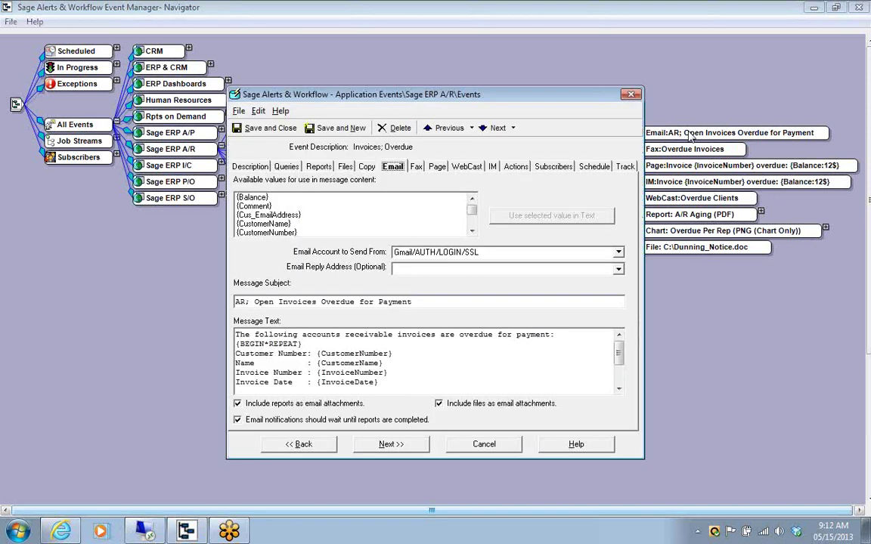
{"action": "left_click_drag", "start_coordinate": [560, 100], "coordinate": [513, 91]}
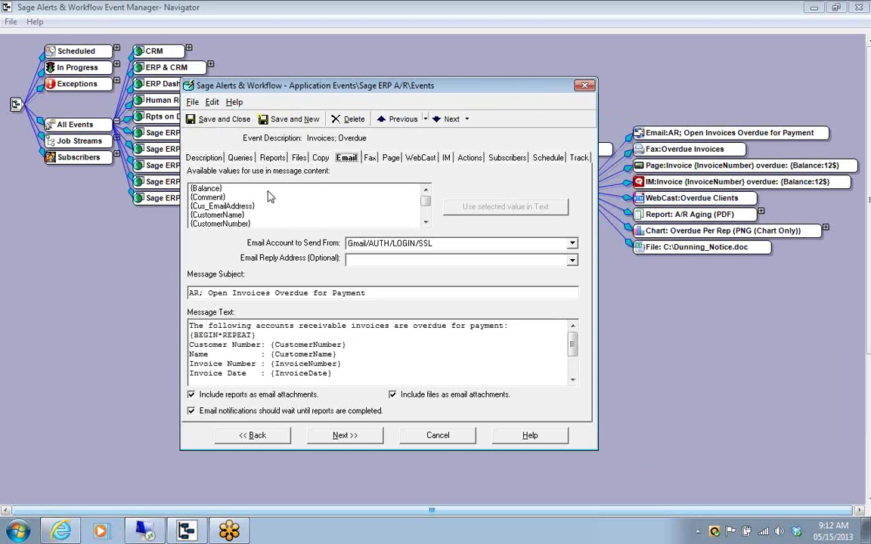
{"action": "left_click", "coordinate": [426, 221]}
{"action": "left_click", "coordinate": [425, 221]}
{"action": "left_click", "coordinate": [425, 221]}
{"action": "left_click", "coordinate": [426, 222]}
{"action": "left_click", "coordinate": [426, 221]}
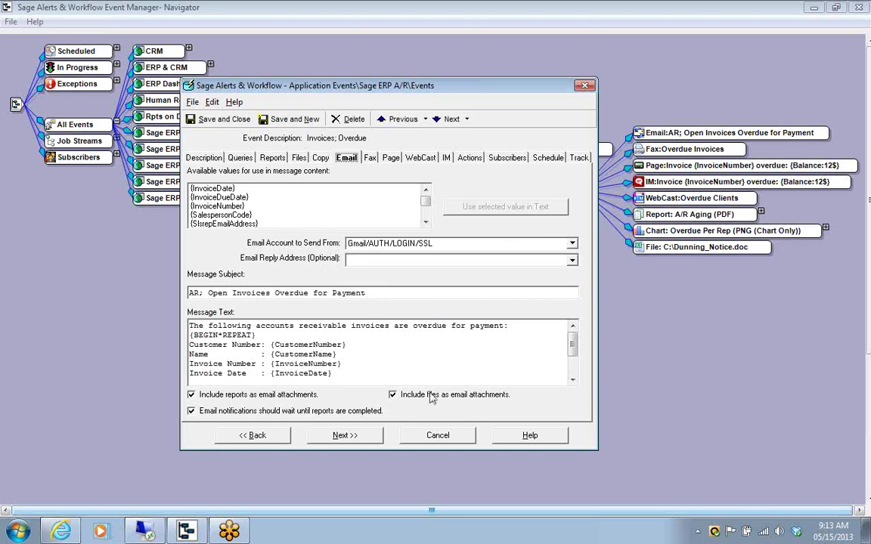
{"action": "left_click", "coordinate": [436, 435]}
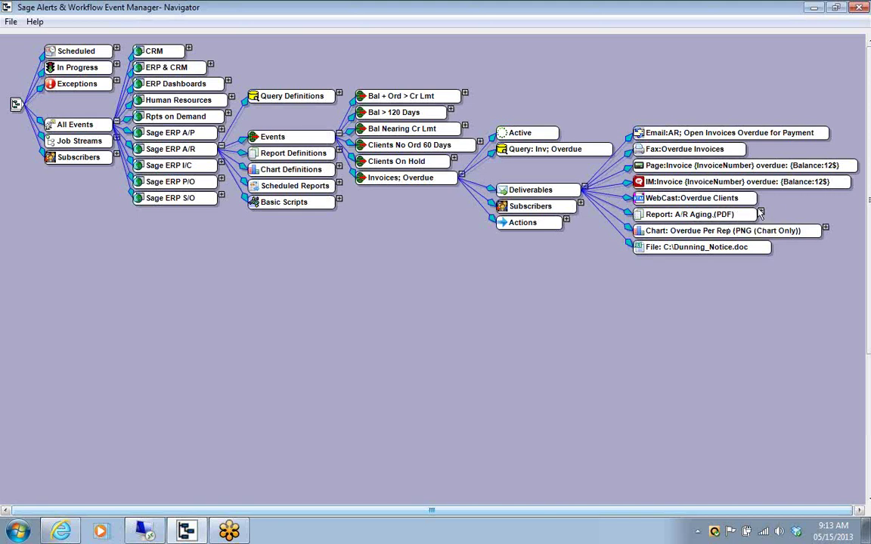
Open the Overdue Per Rep chart deliverable for editing and check the available chart types, keeping Bar.
{"action": "right_click", "coordinate": [791, 232]}
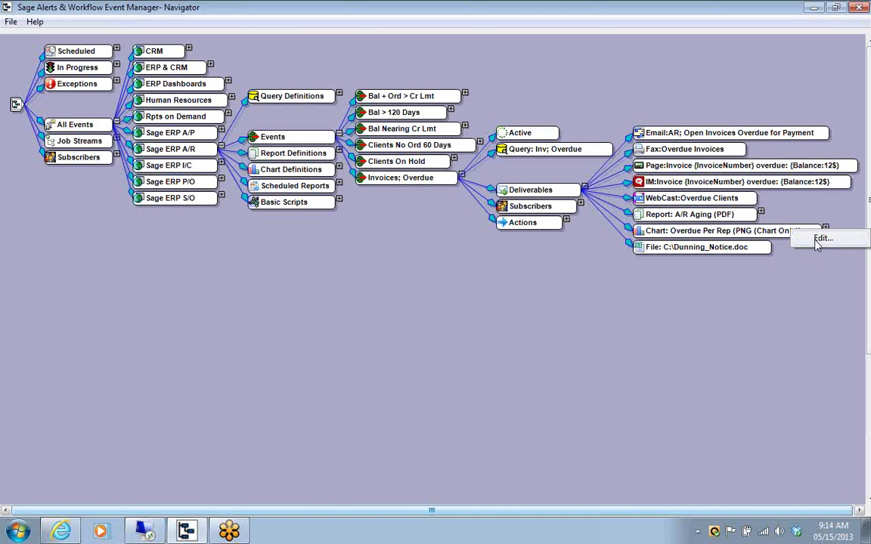
{"action": "left_click", "coordinate": [817, 240]}
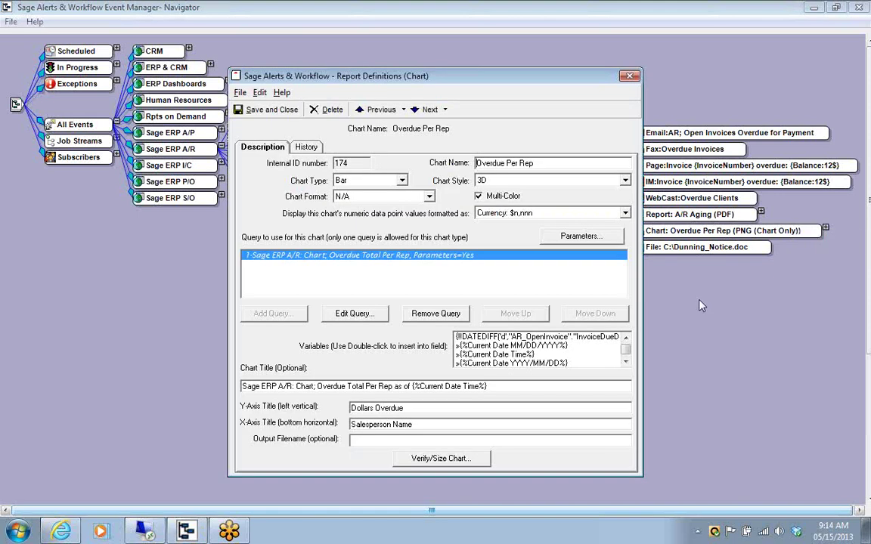
{"action": "left_click", "coordinate": [403, 183]}
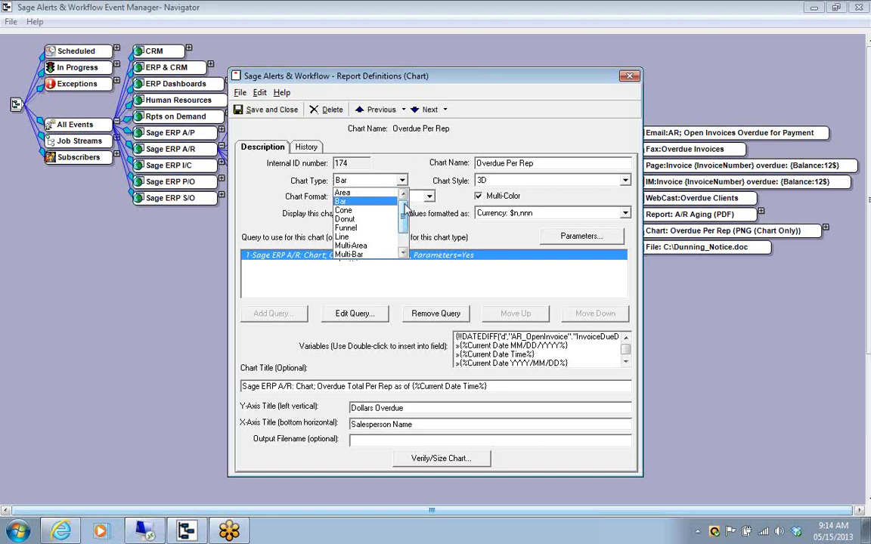
{"action": "left_click", "coordinate": [544, 460]}
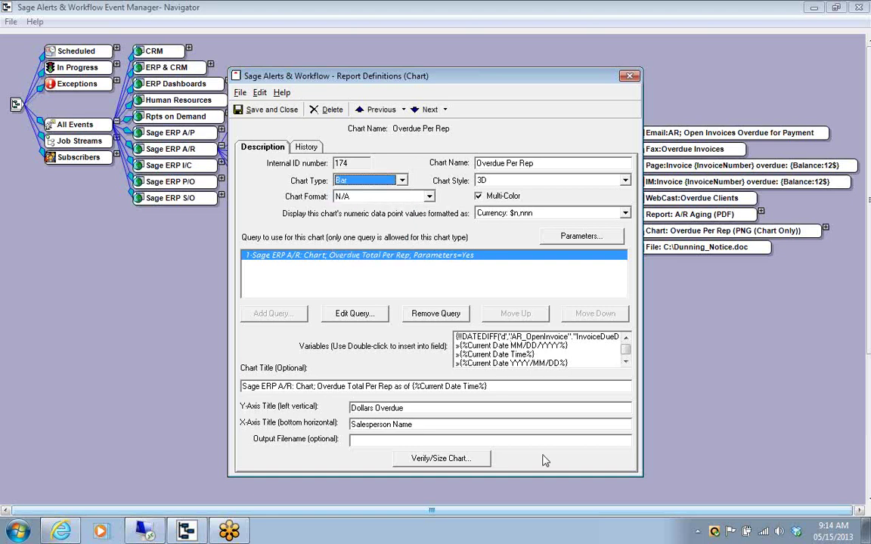
Preview the Overdue Per Rep chart for invoices more than 20 days past due, and close its definition without saving.
{"action": "left_click", "coordinate": [450, 459]}
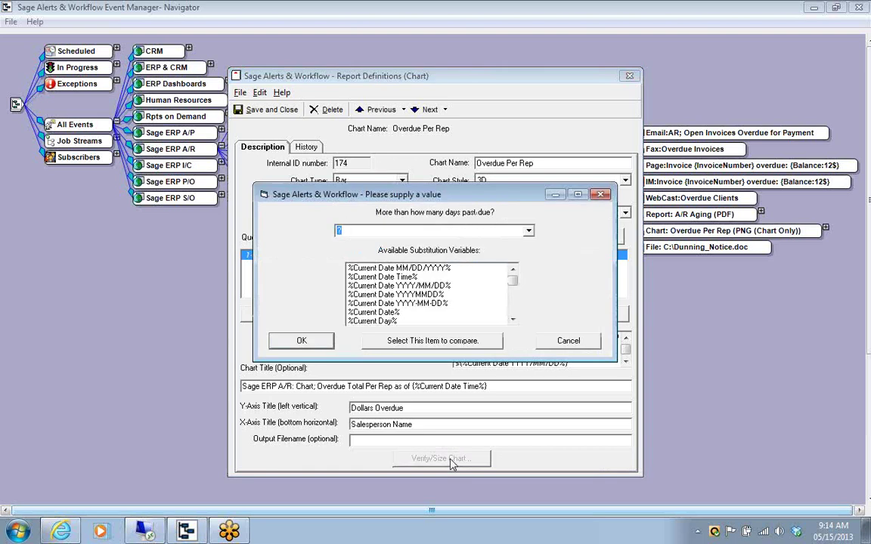
{"action": "type", "text": "20"}
{"action": "key", "text": "Return"}
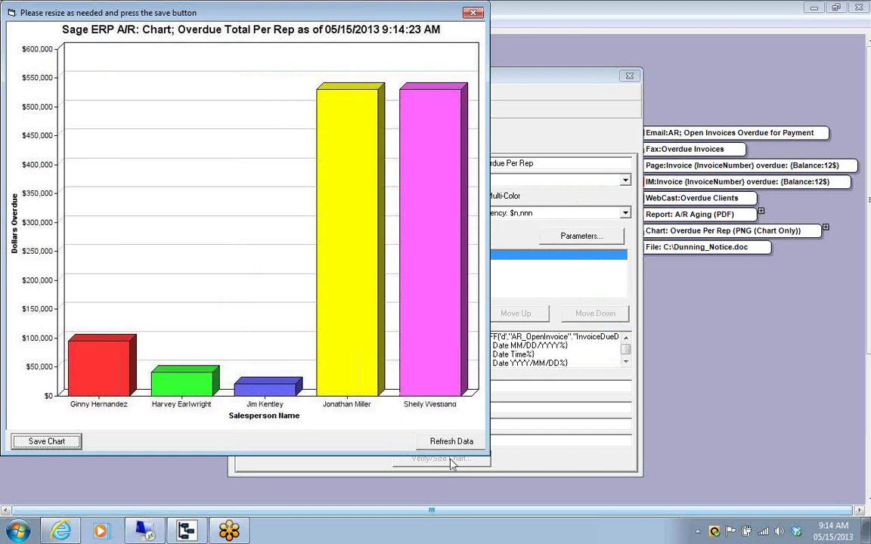
{"action": "left_click", "coordinate": [473, 14]}
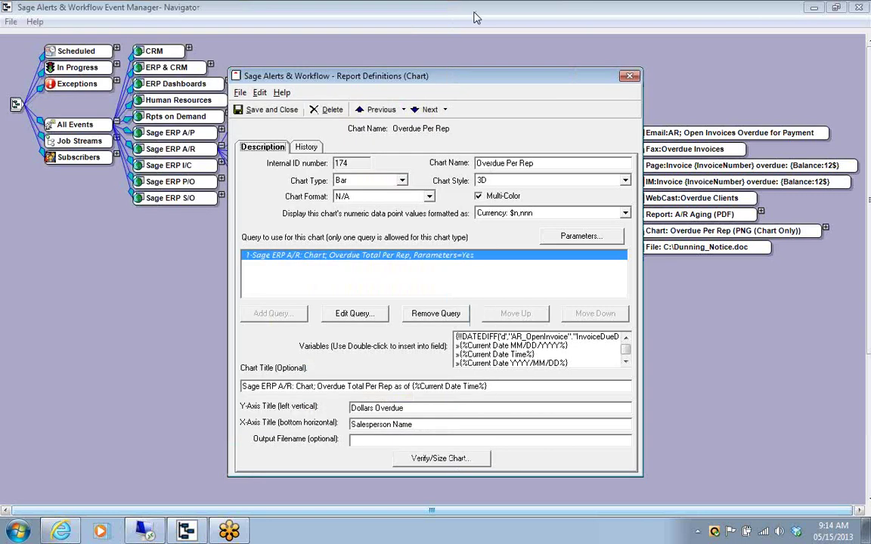
{"action": "left_click", "coordinate": [630, 76]}
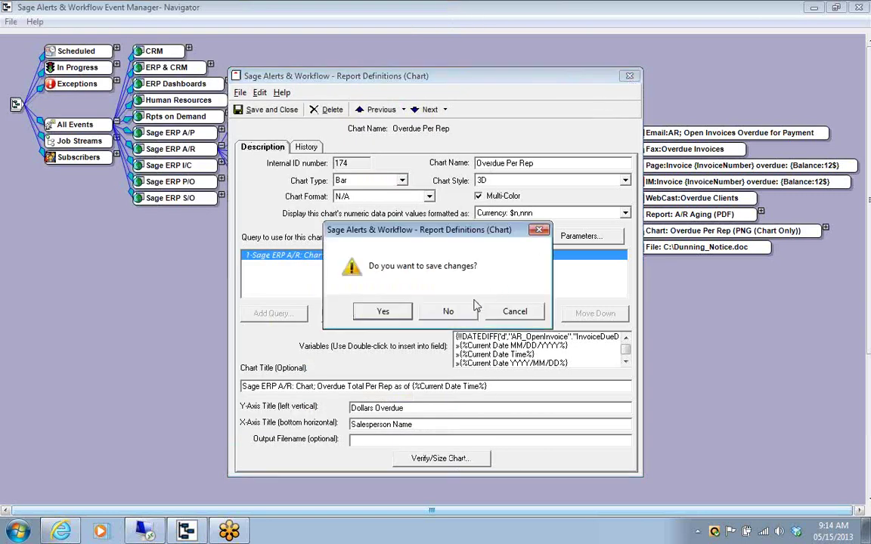
{"action": "left_click", "coordinate": [448, 312]}
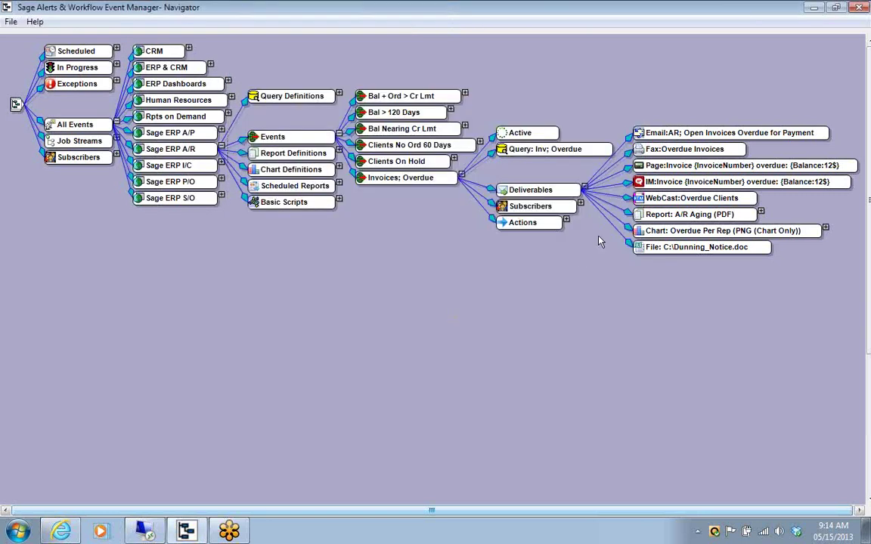
Collapse the deliverables and review the subscribers assigned to the Invoices; Overdue event.
{"action": "left_click", "coordinate": [585, 187]}
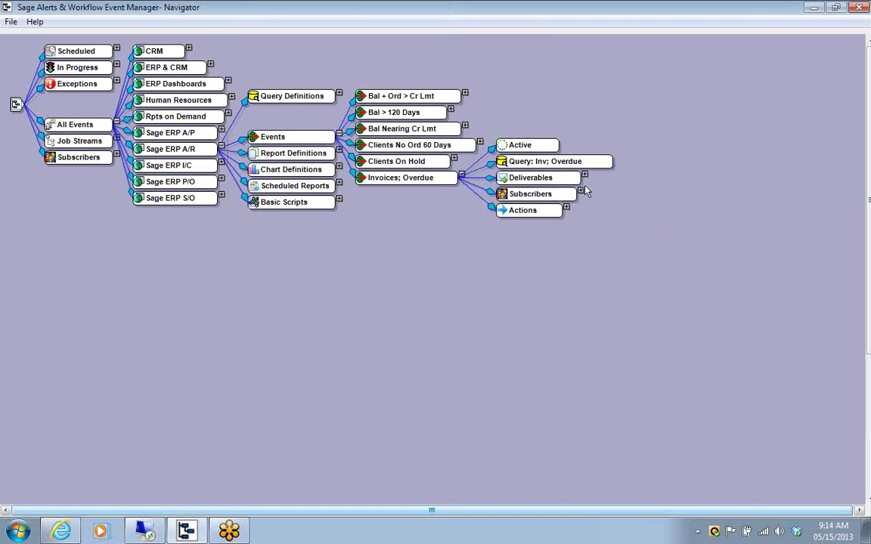
{"action": "left_click", "coordinate": [580, 190]}
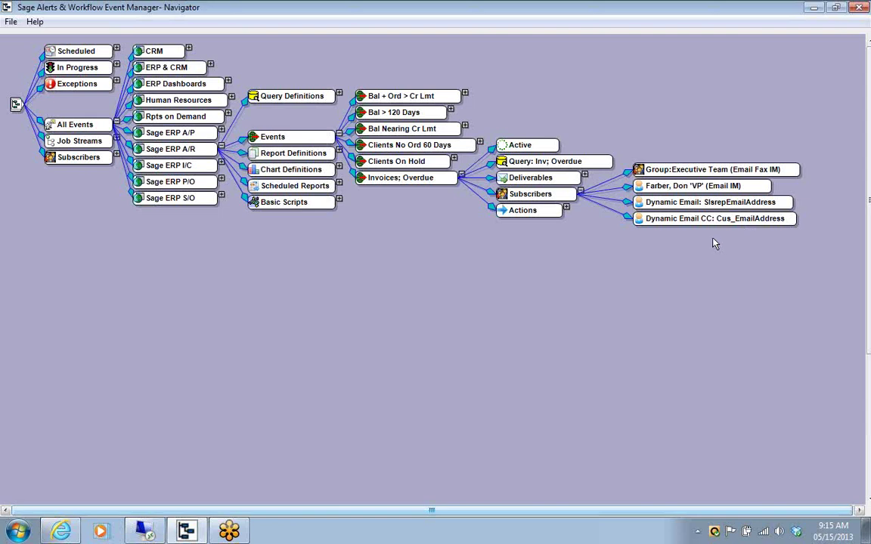
{"action": "left_click", "coordinate": [579, 189]}
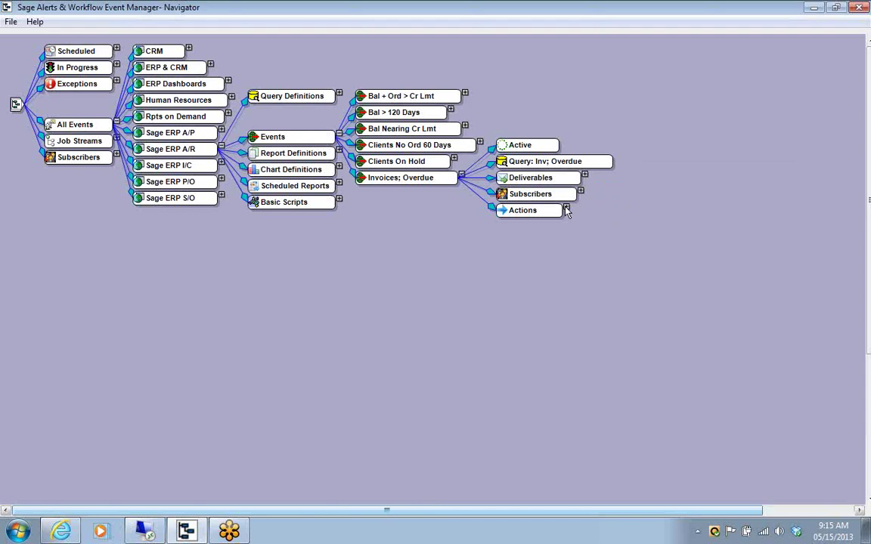
Review the full descriptions of the Invoices; Overdue event's actions, and collapse the Sage ERP A/R branch.
{"action": "left_click", "coordinate": [566, 208]}
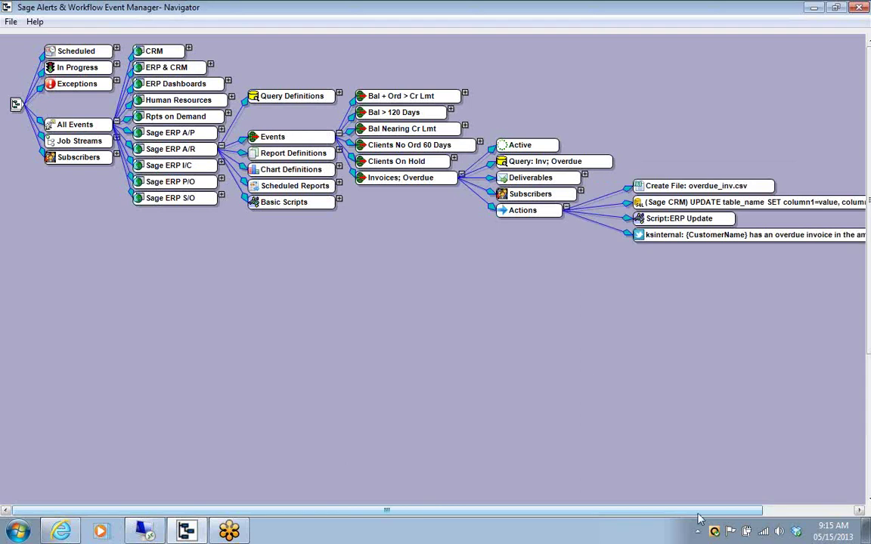
{"action": "left_click_drag", "start_coordinate": [699, 512], "coordinate": [789, 514]}
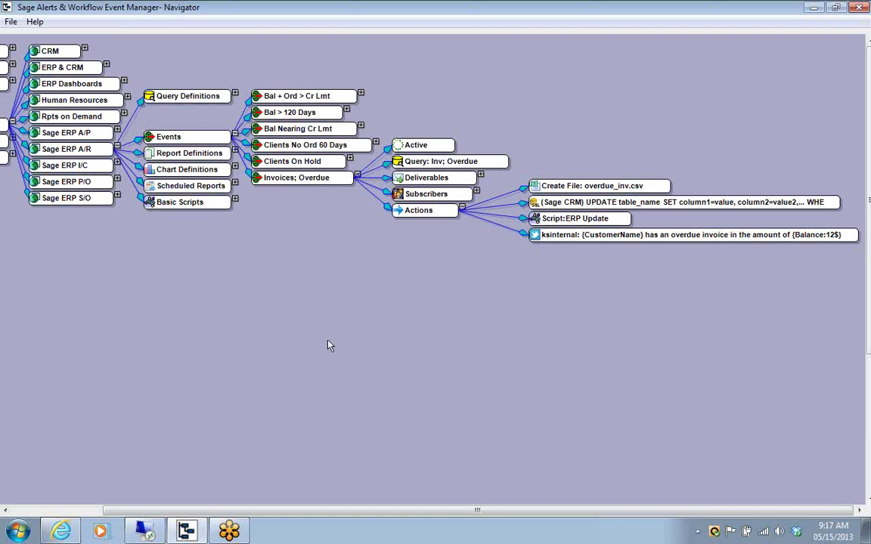
{"action": "left_click_drag", "start_coordinate": [356, 511], "coordinate": [265, 511]}
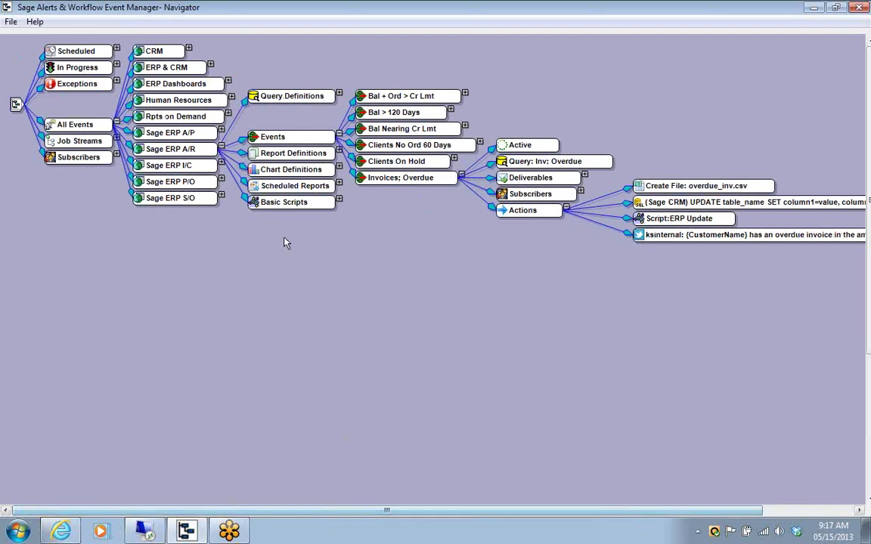
{"action": "left_click", "coordinate": [221, 146]}
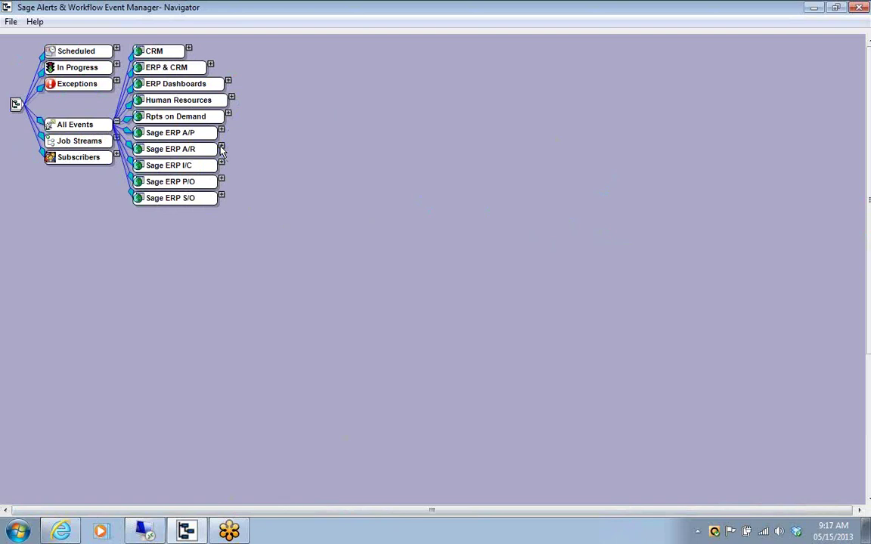
Review the list of events defined for CRM under All Events, and collapse the CRM branch.
{"action": "left_click", "coordinate": [188, 49]}
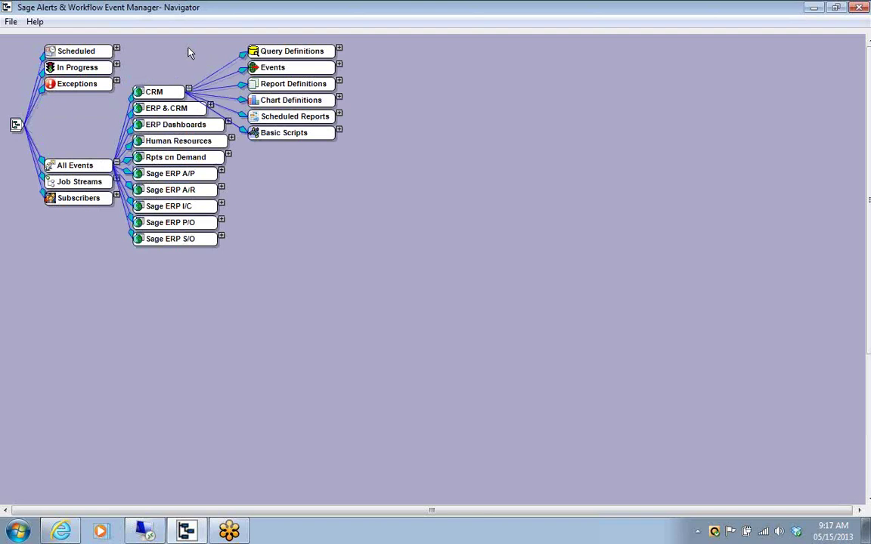
{"action": "left_click", "coordinate": [339, 65]}
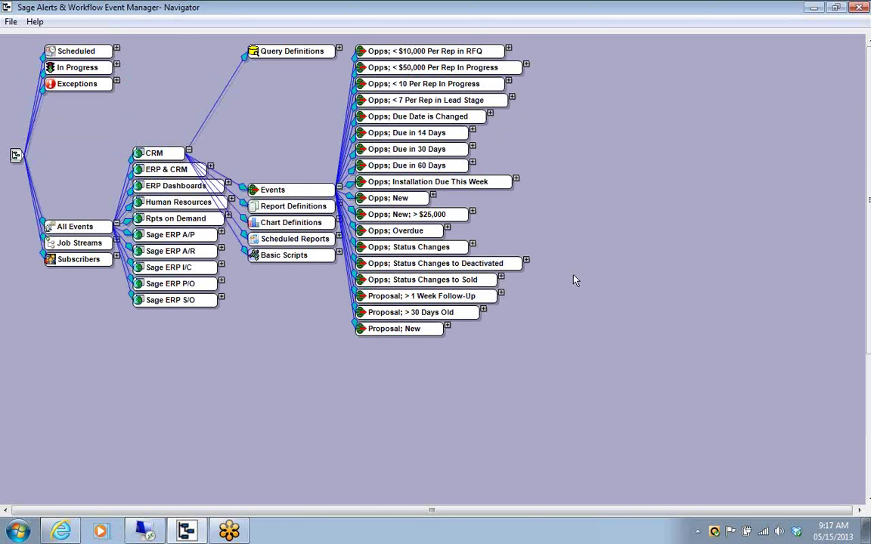
{"action": "left_click", "coordinate": [189, 152]}
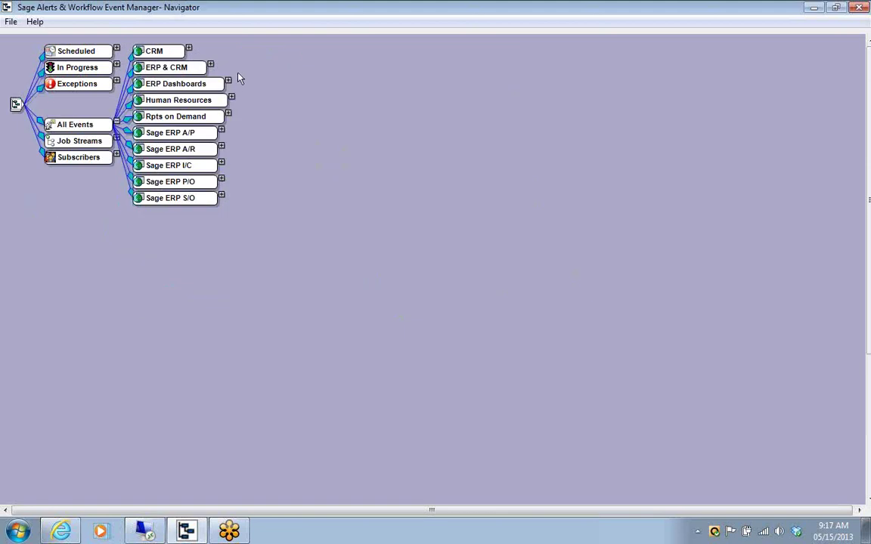
Review the events that combine ERP & CRM data, and collapse the ERP & CRM branch.
{"action": "left_click", "coordinate": [210, 65]}
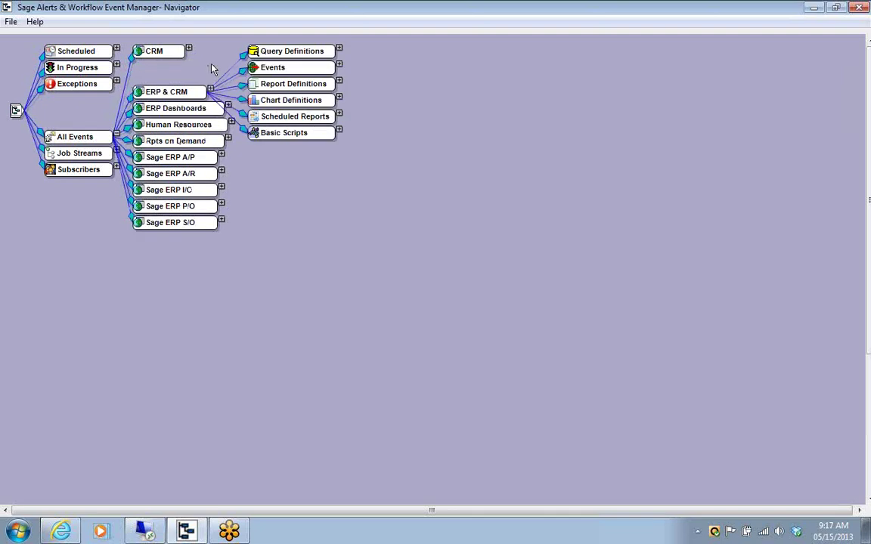
{"action": "left_click", "coordinate": [340, 65]}
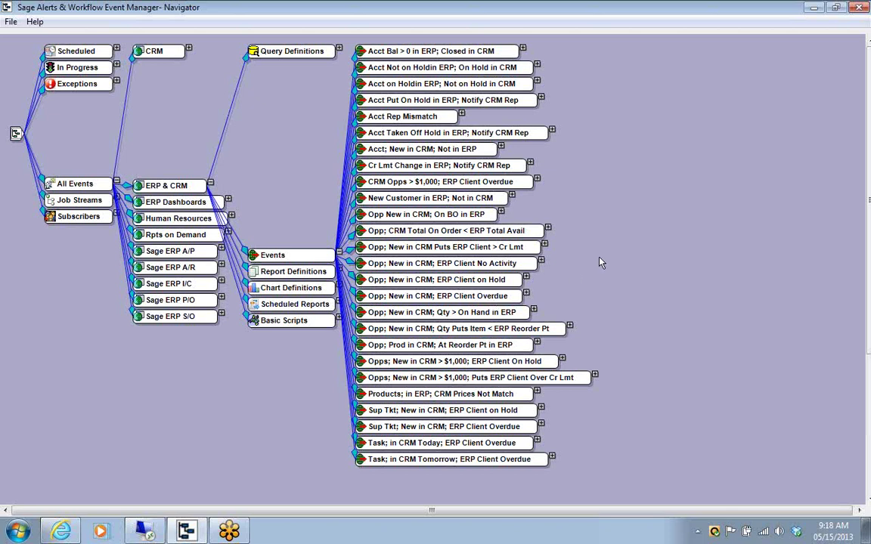
{"action": "left_click", "coordinate": [211, 183]}
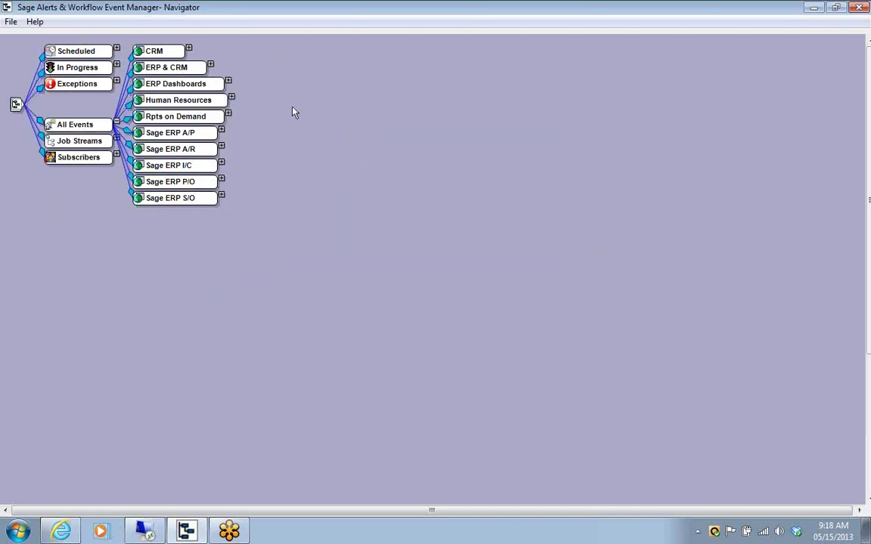
Review the events defined for ERP Dashboards, and collapse that branch.
{"action": "left_click", "coordinate": [228, 81]}
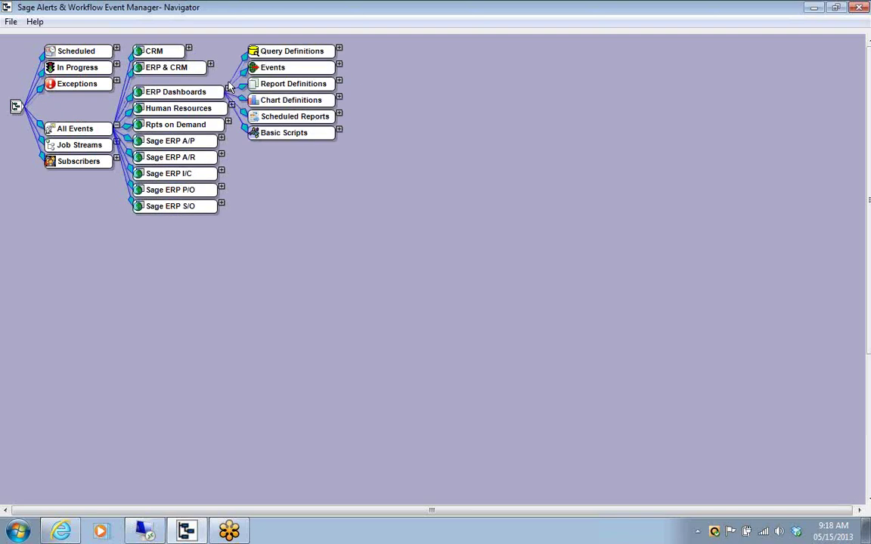
{"action": "left_click", "coordinate": [339, 67]}
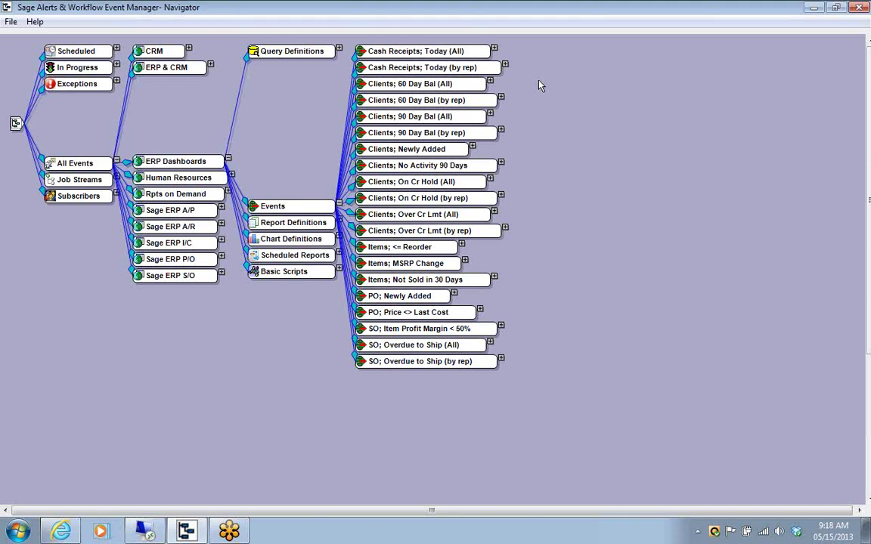
{"action": "left_click", "coordinate": [228, 160]}
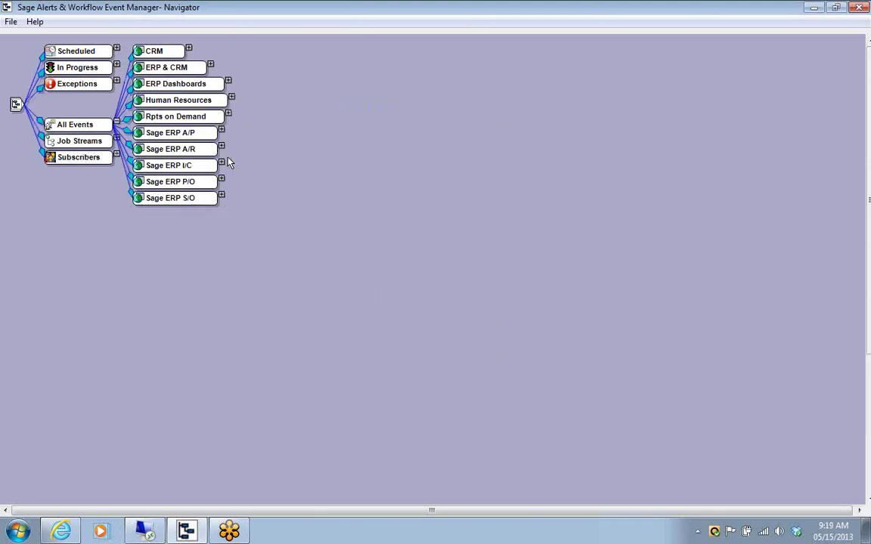
Collapse All Events, review the events in the New Employee Processing job stream, and collapse Job Streams.
{"action": "left_click", "coordinate": [116, 122]}
{"action": "left_click", "coordinate": [117, 113]}
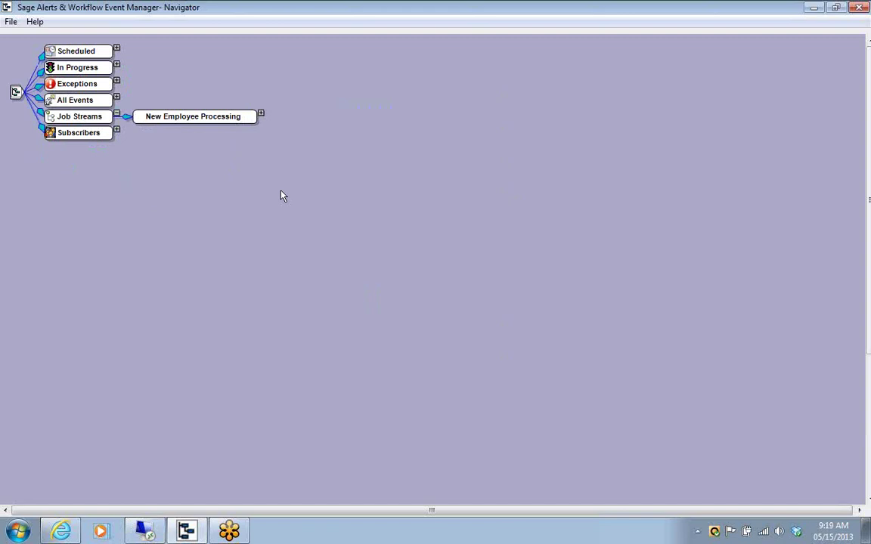
{"action": "left_click", "coordinate": [261, 114]}
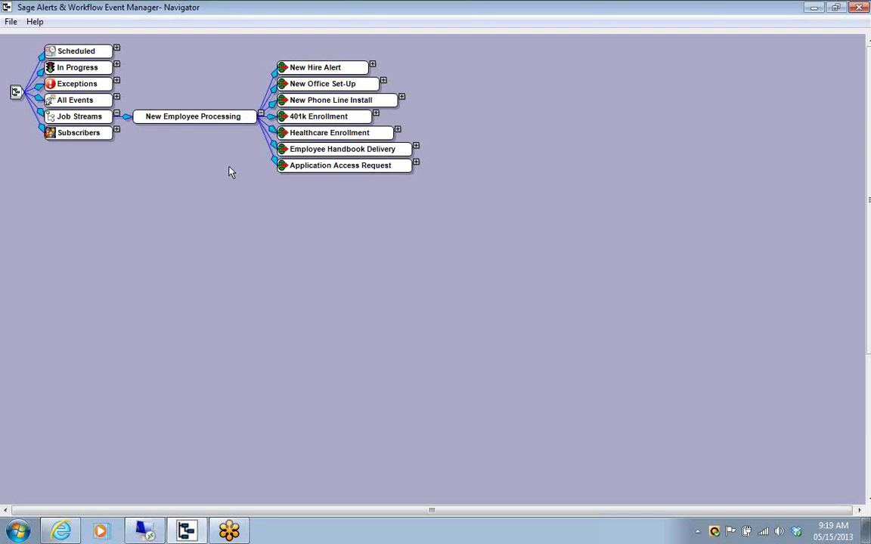
{"action": "left_click", "coordinate": [117, 114]}
Review the Sage ERP S/O events under All Events, and switch to the Sage Alerts & Workflow website in Internet Explorer.
{"action": "left_click", "coordinate": [117, 97]}
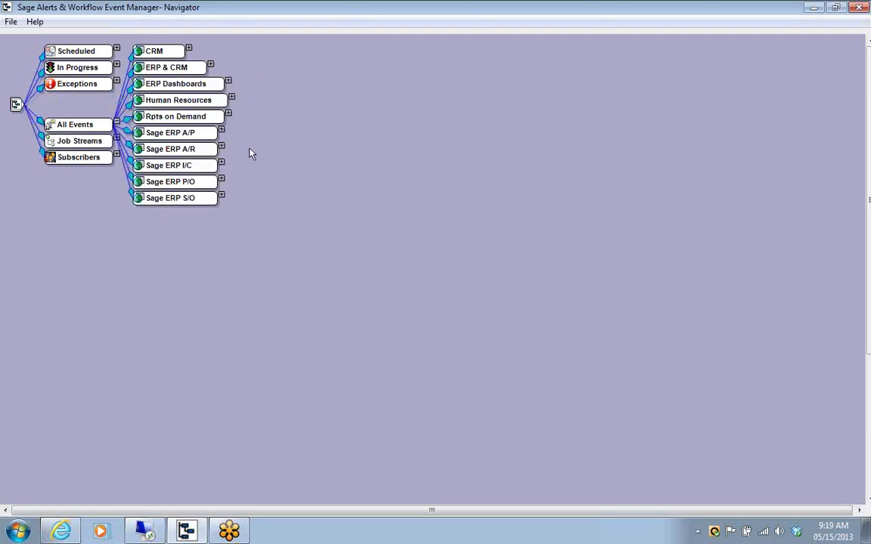
{"action": "left_click", "coordinate": [221, 195]}
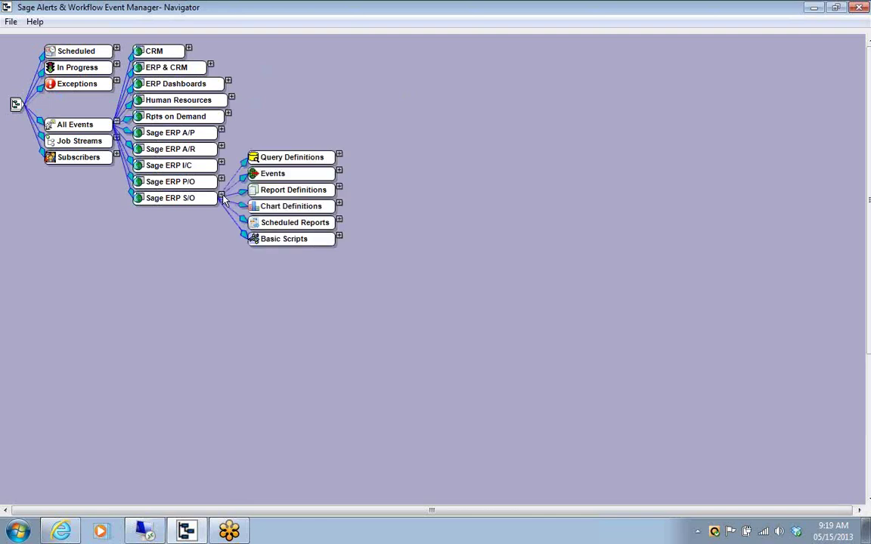
{"action": "left_click", "coordinate": [339, 170]}
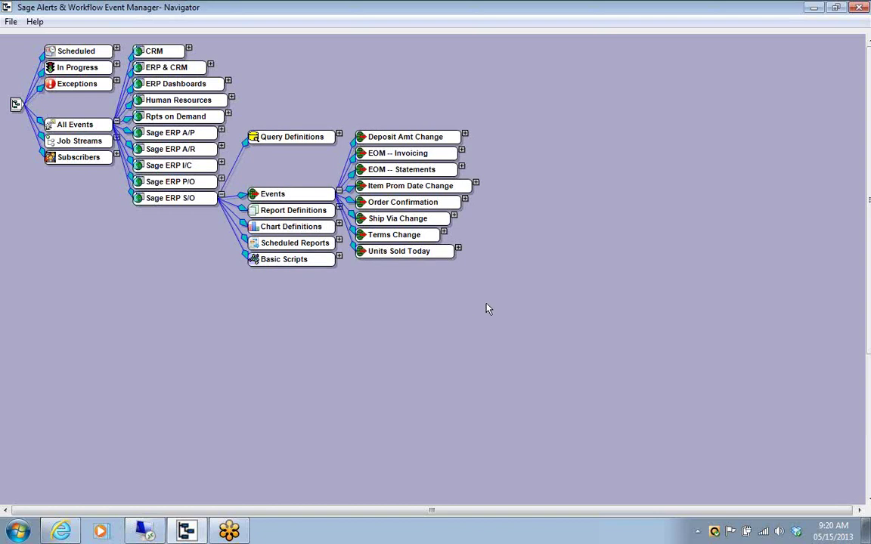
{"action": "left_click", "coordinate": [62, 532]}
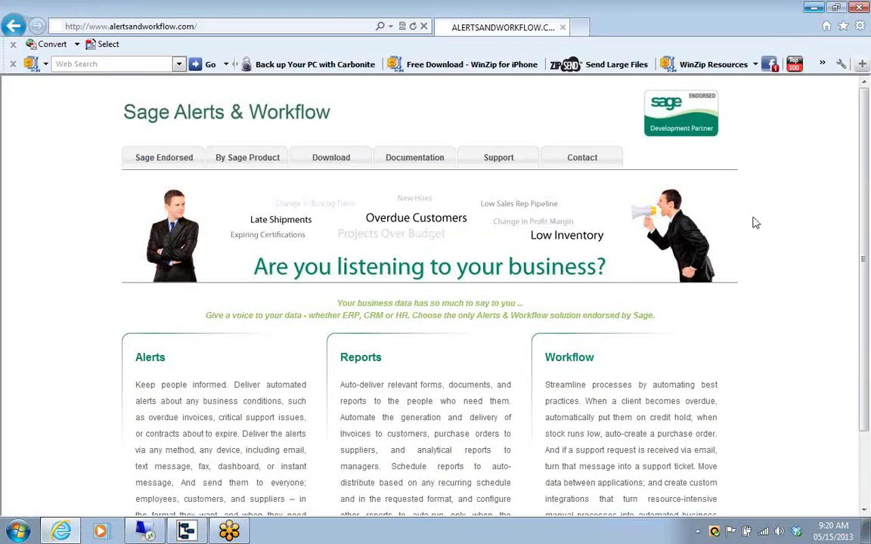